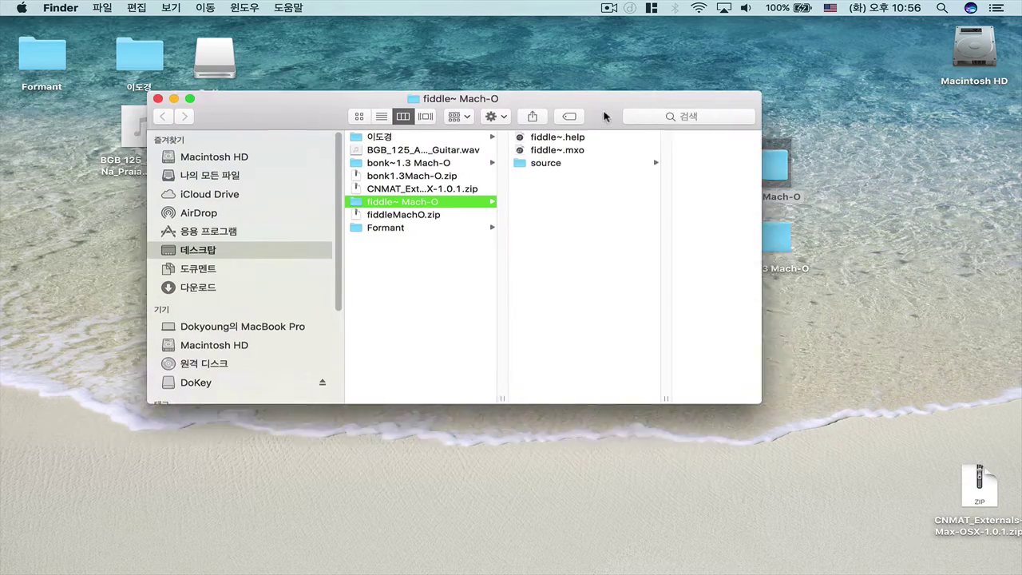
Open the bonk~1.3 Mach-O folder from the desktop and place its window below the fiddle~ Mach-O one.
click(788, 257)
double_click(788, 257)
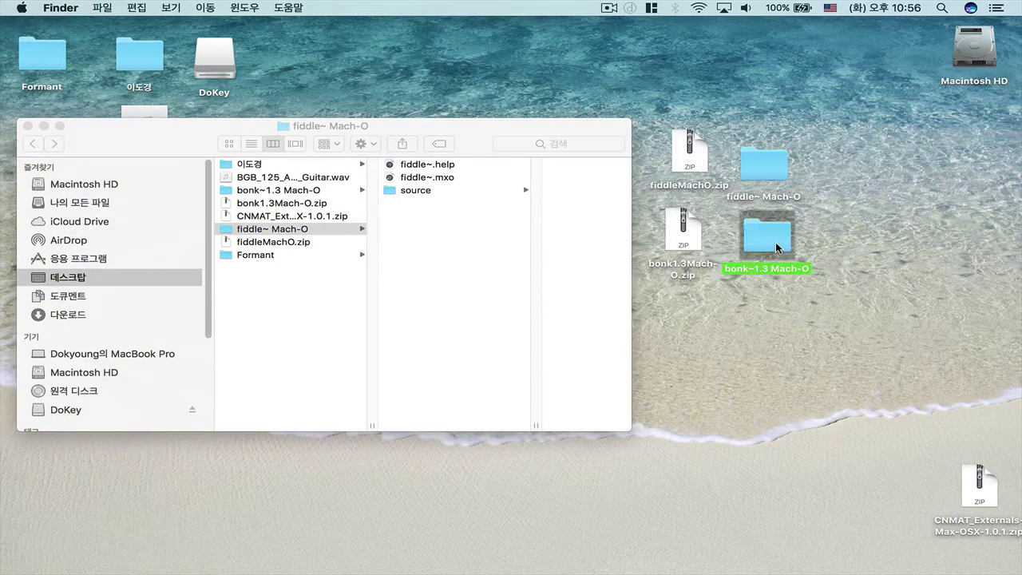
drag(502, 155, 493, 222)
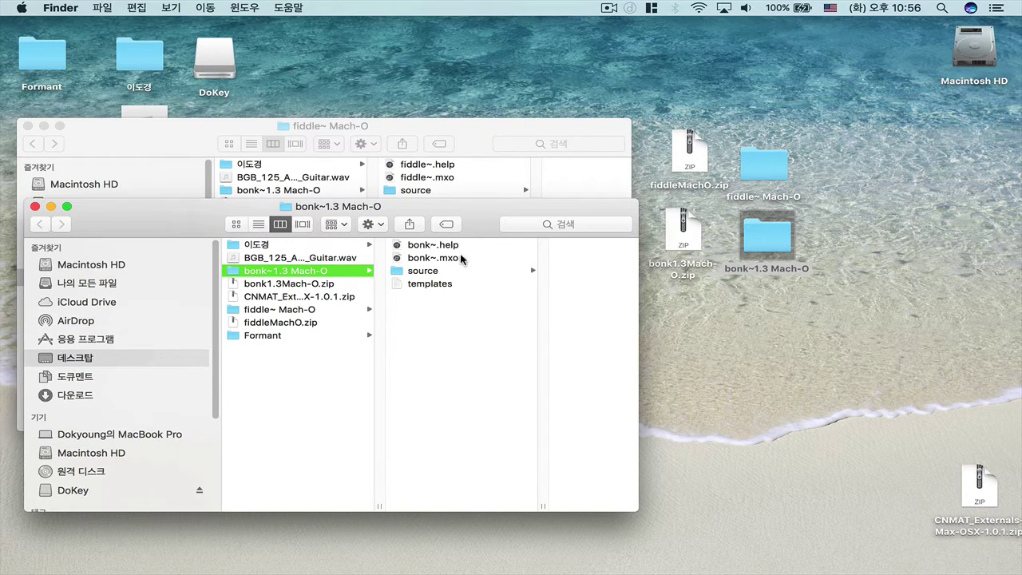
Browse Macintosh HD to the 응용 프로그램 folder and show the package contents of the Max application.
double_click(983, 61)
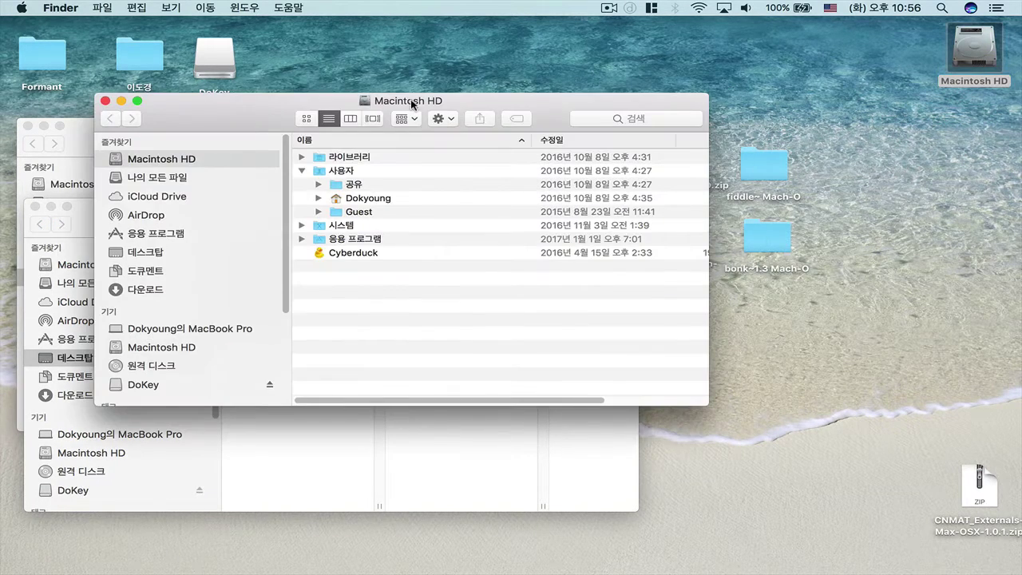
drag(413, 104, 796, 85)
double_click(769, 219)
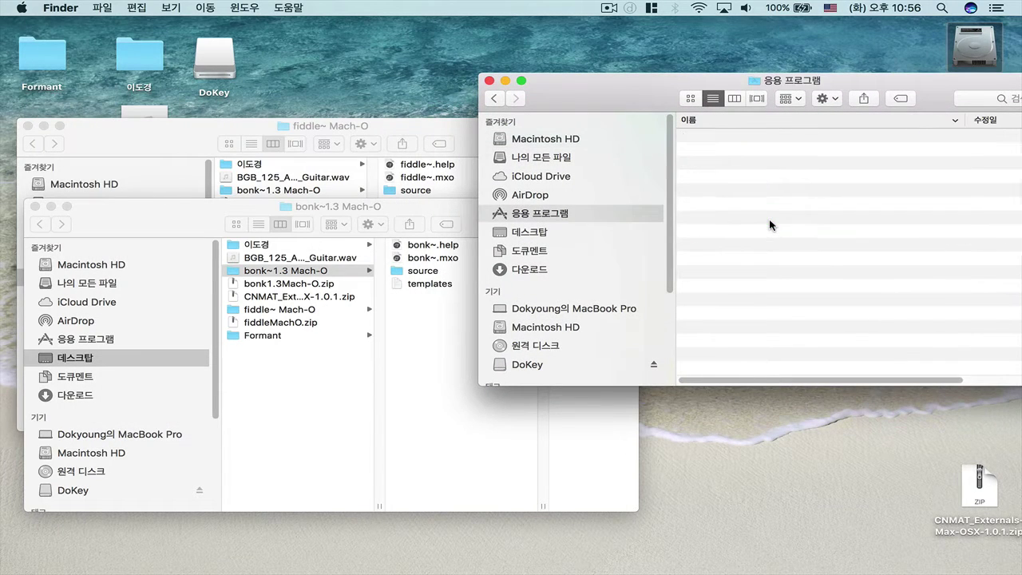
click(755, 184)
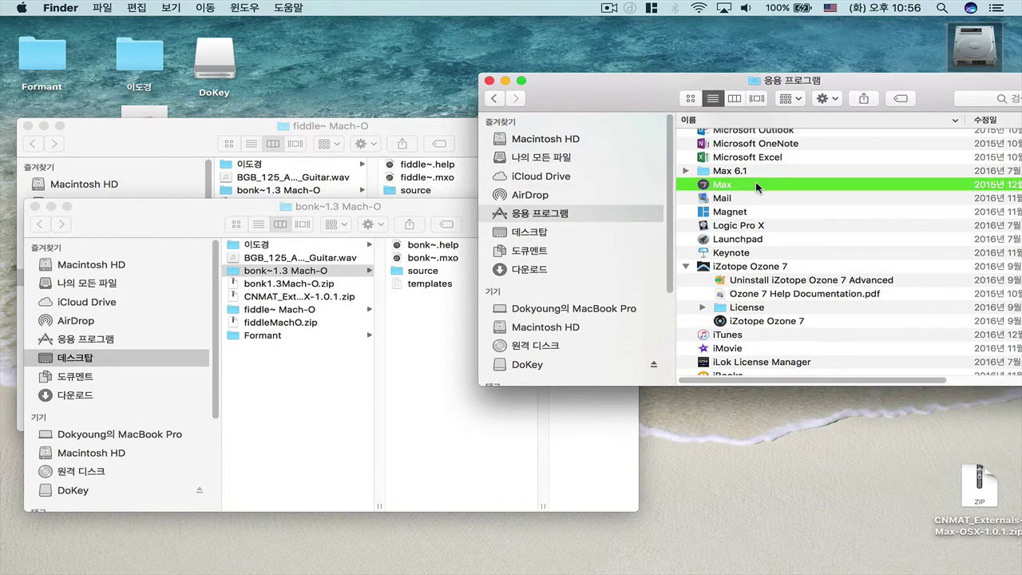
right_click(755, 186)
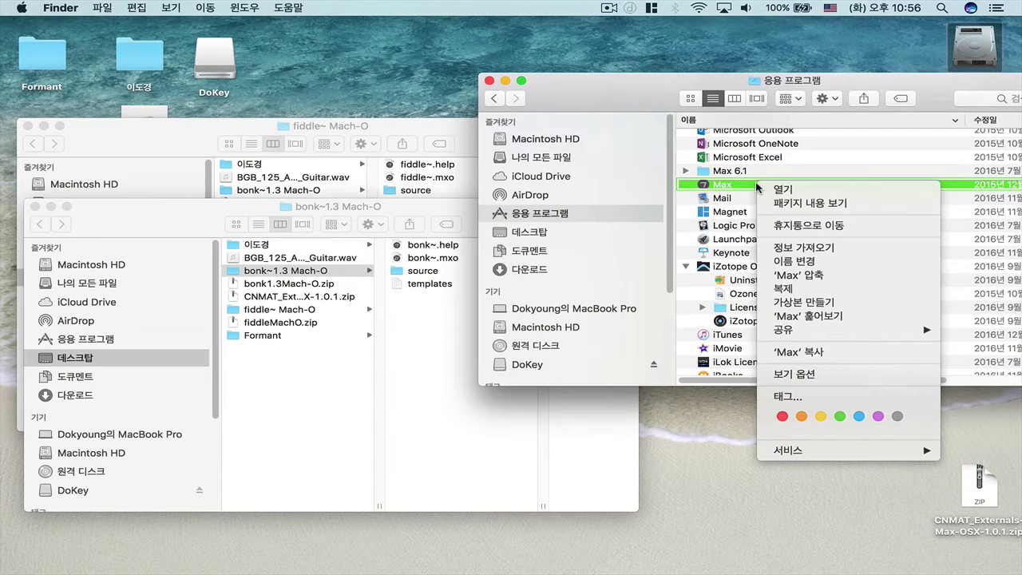
click(796, 205)
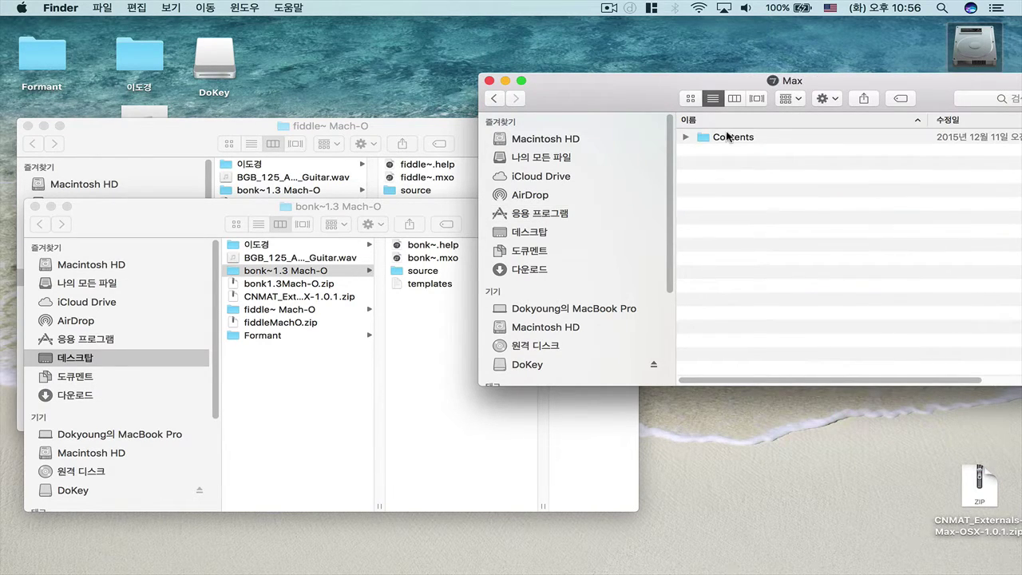
Navigate inside the Max package to Contents/Resources/C74/externals/msp.
double_click(726, 137)
double_click(736, 205)
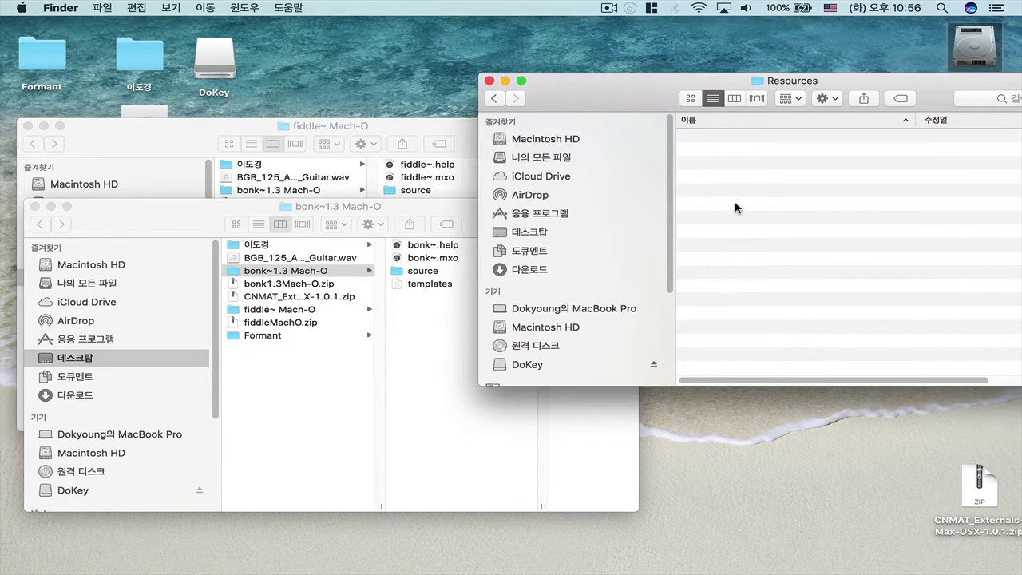
double_click(730, 163)
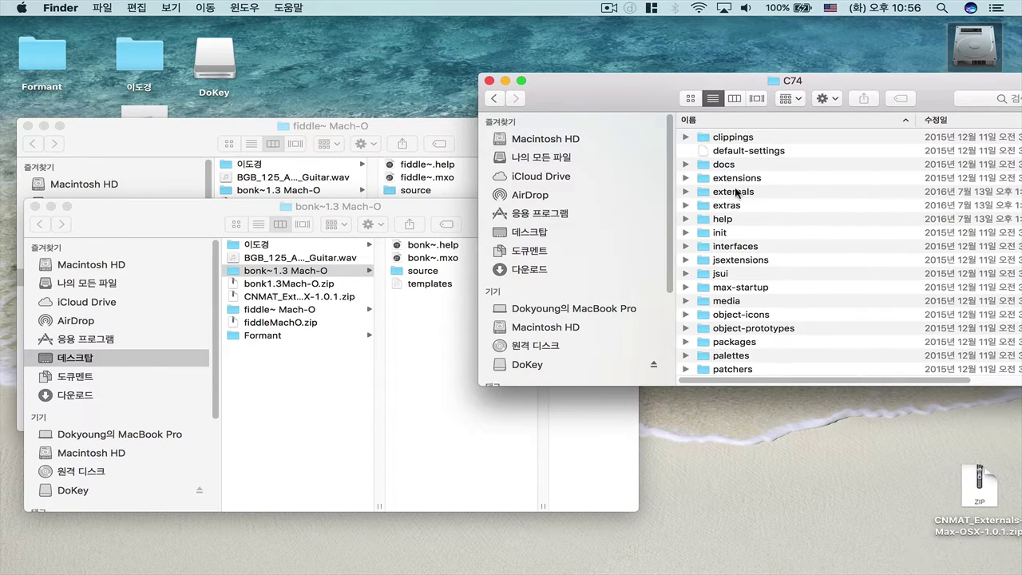
double_click(744, 192)
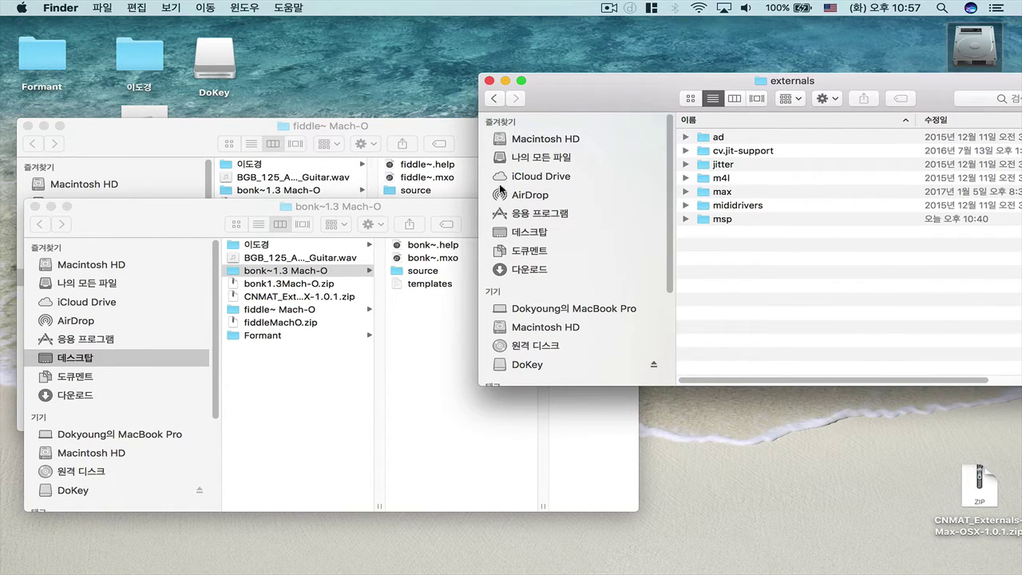
double_click(709, 217)
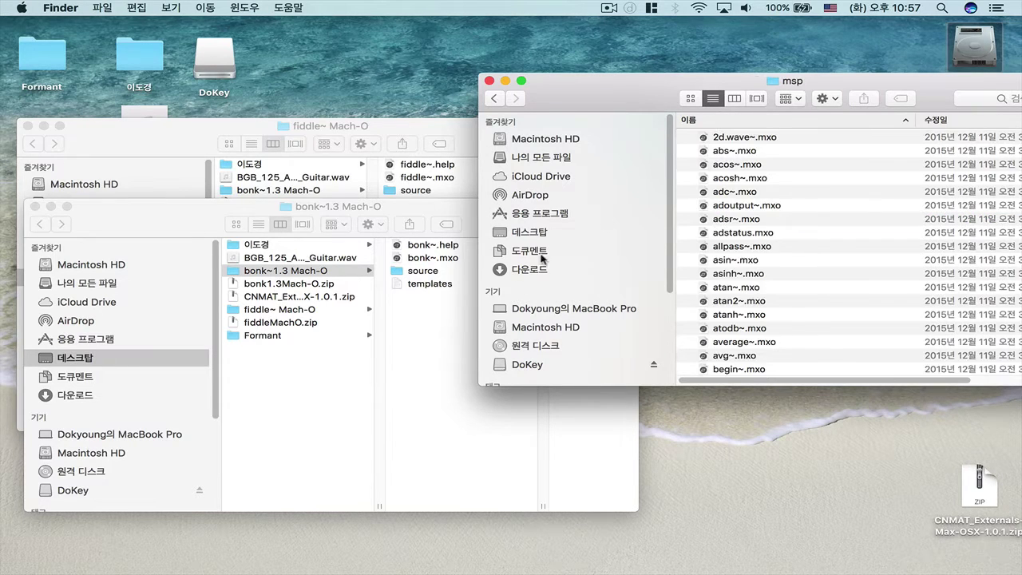
Move fiddle~.mxo from the fiddle~ Mach-O folder into the externals msp folder, replacing the existing file.
click(447, 379)
click(438, 182)
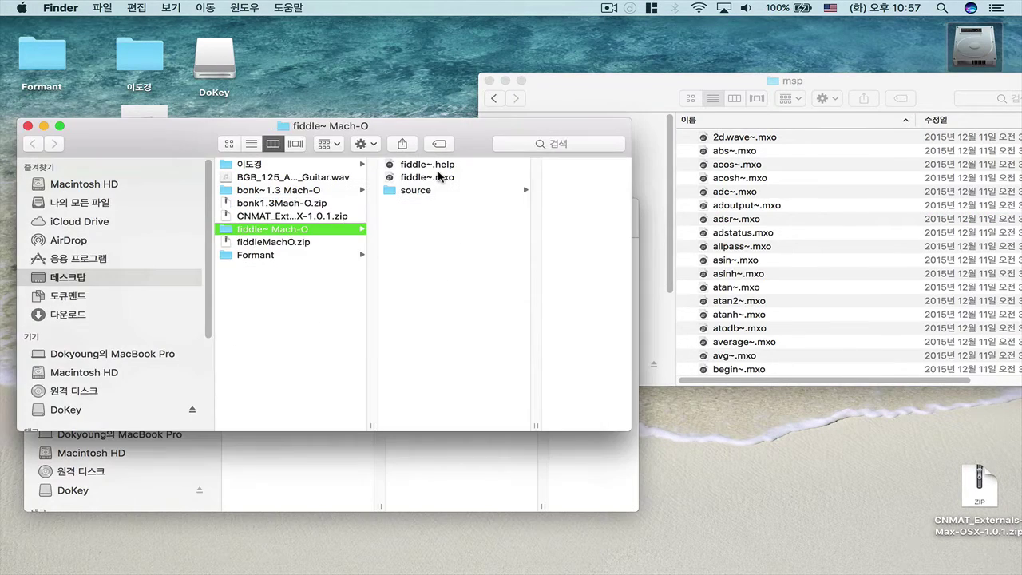
click(438, 177)
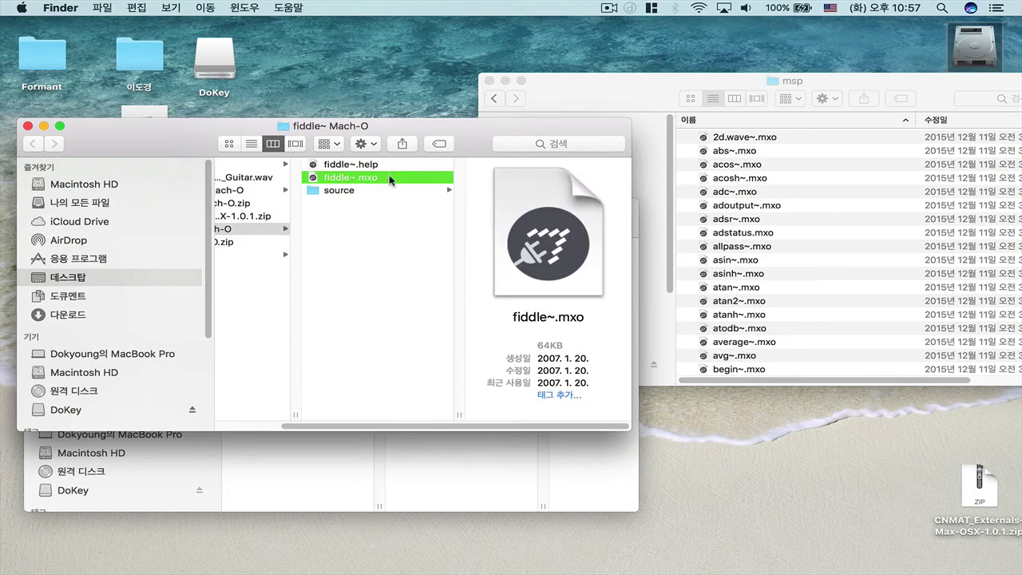
drag(392, 178, 823, 242)
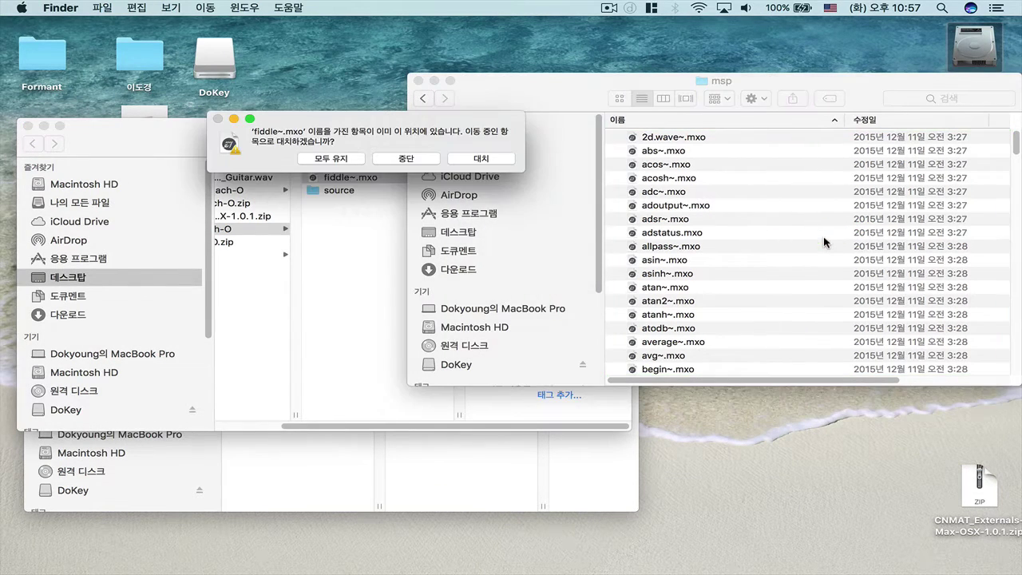
click(490, 160)
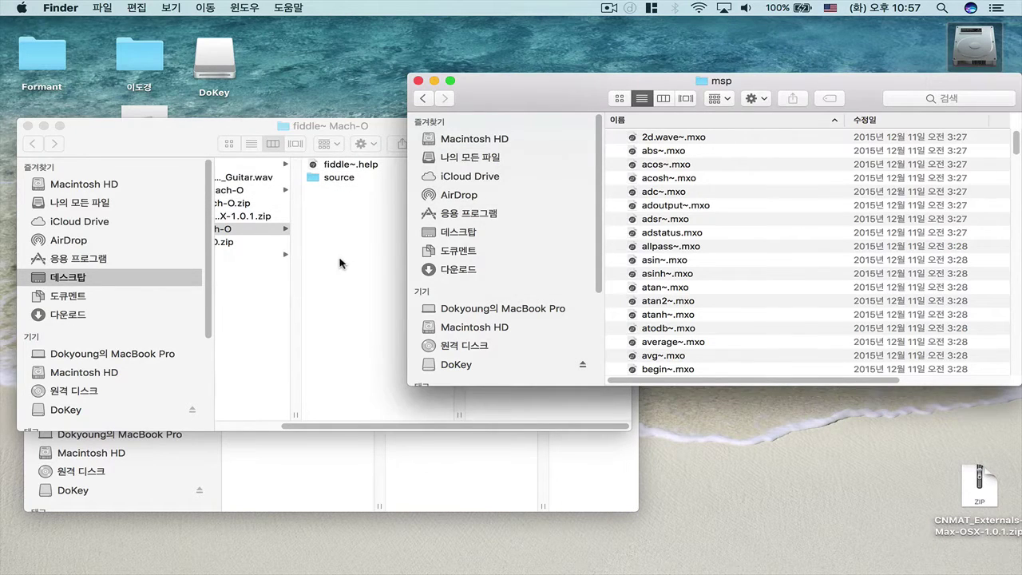
Move bonk~.mxo from the bonk~1.3 Mach-O folder into the externals msp folder, replacing the existing file.
click(344, 263)
click(351, 489)
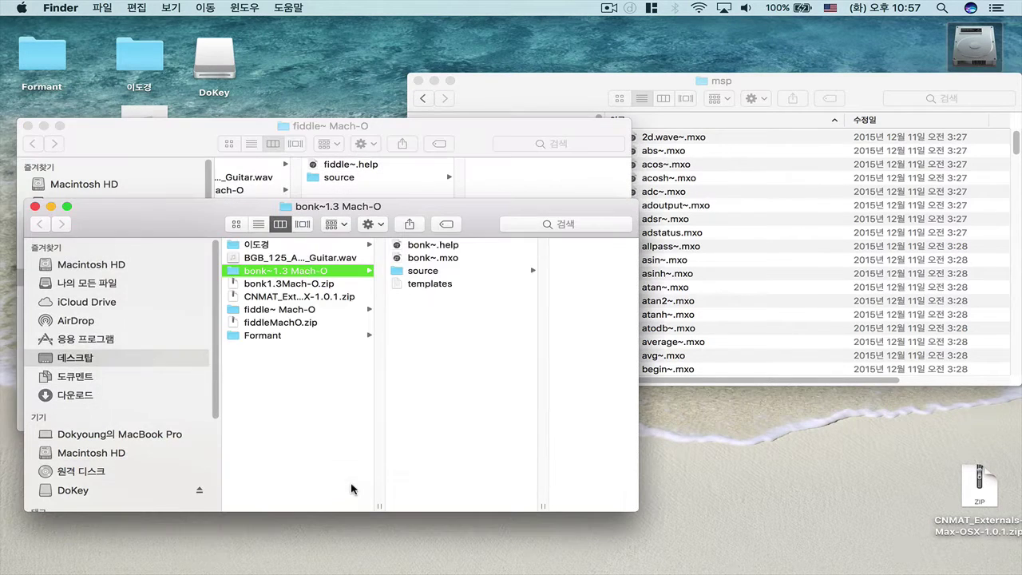
click(439, 257)
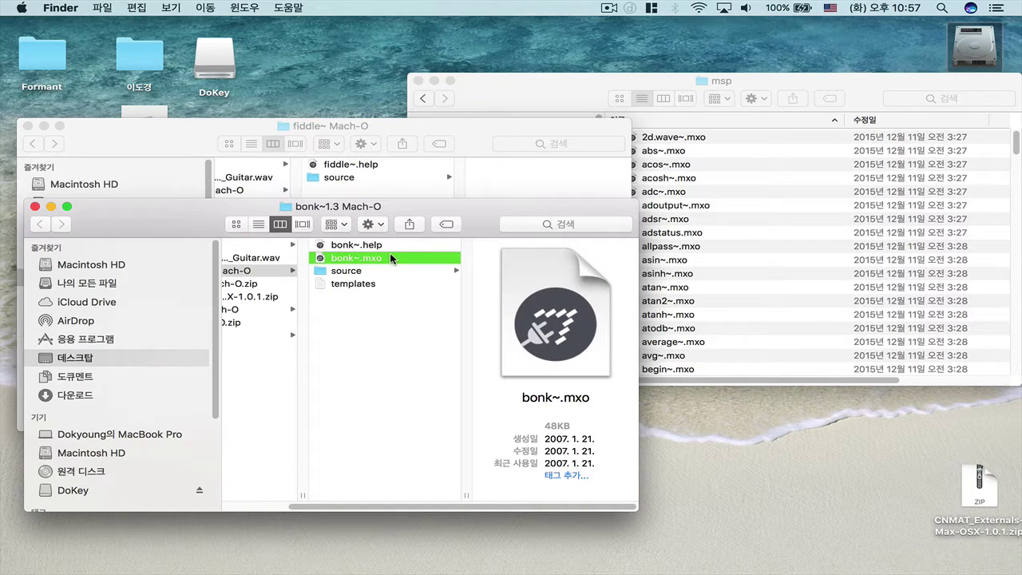
drag(405, 259, 807, 269)
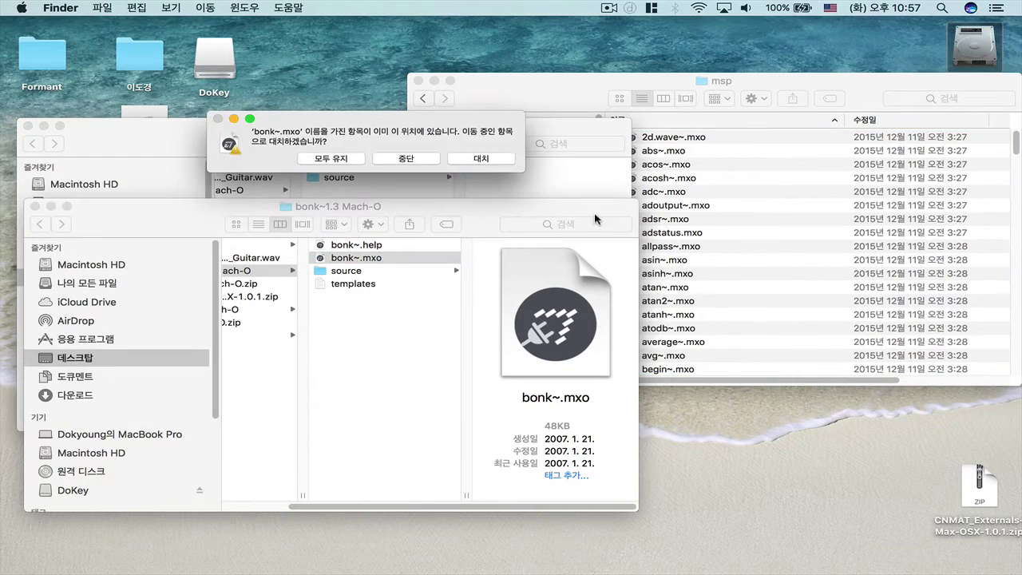
click(479, 158)
Go back from the externals msp folder to C74 and open the msp folder inside help.
click(568, 74)
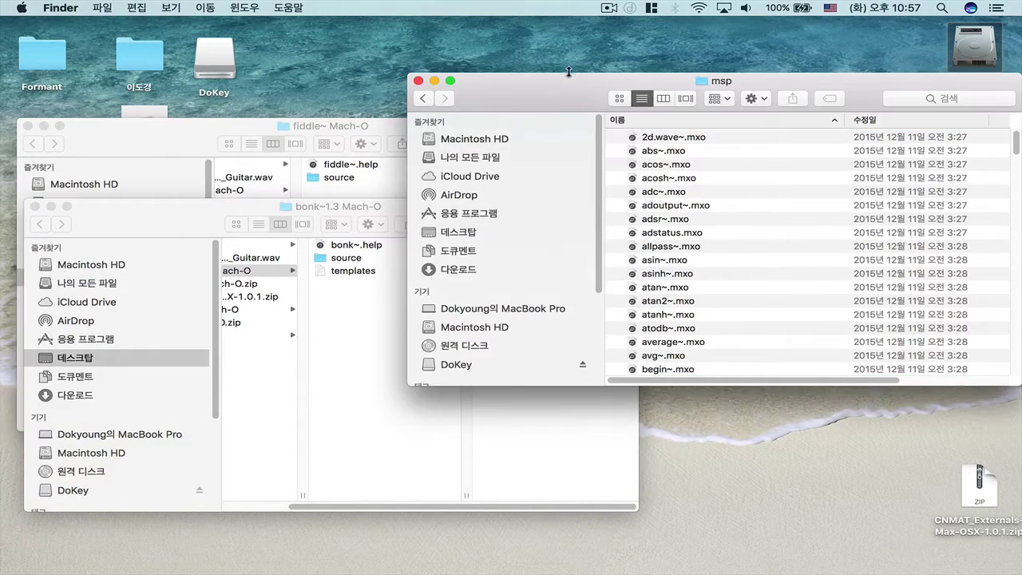
click(424, 97)
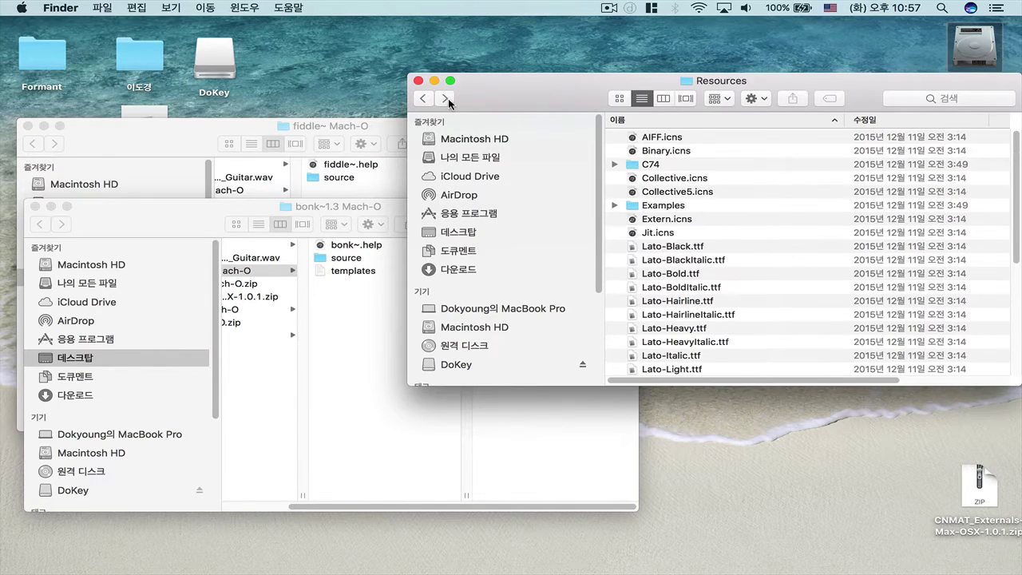
click(446, 98)
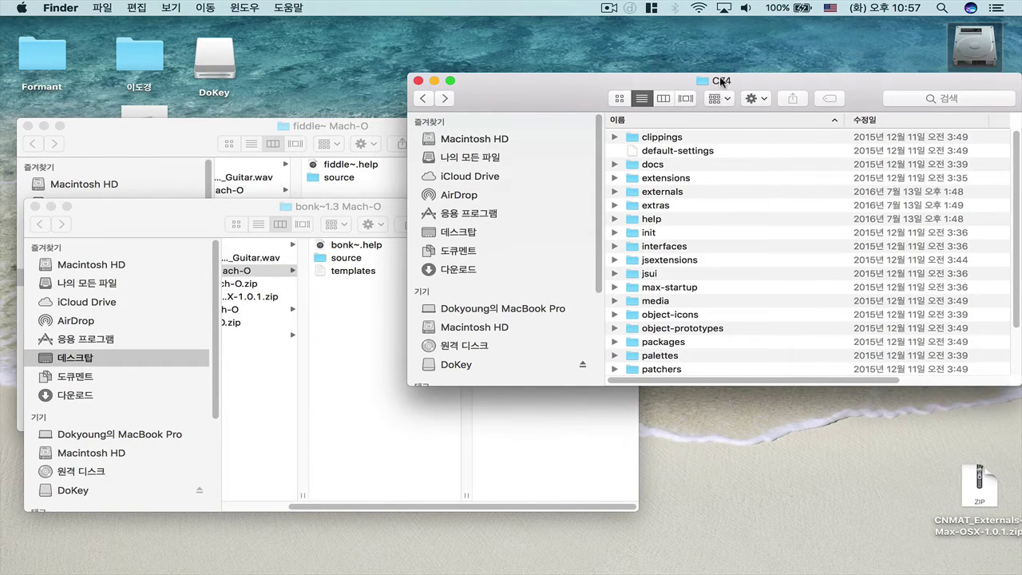
double_click(659, 217)
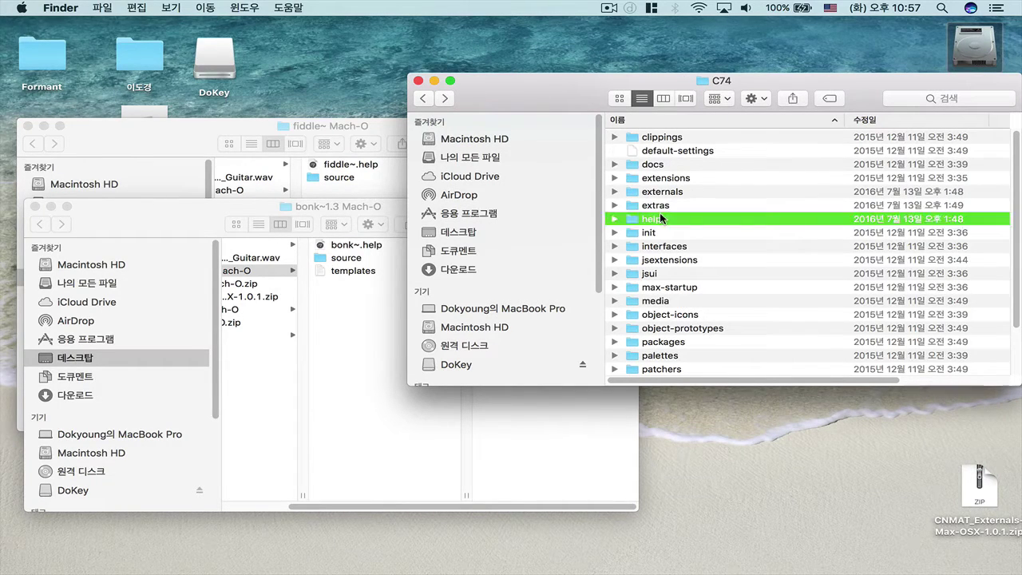
double_click(668, 193)
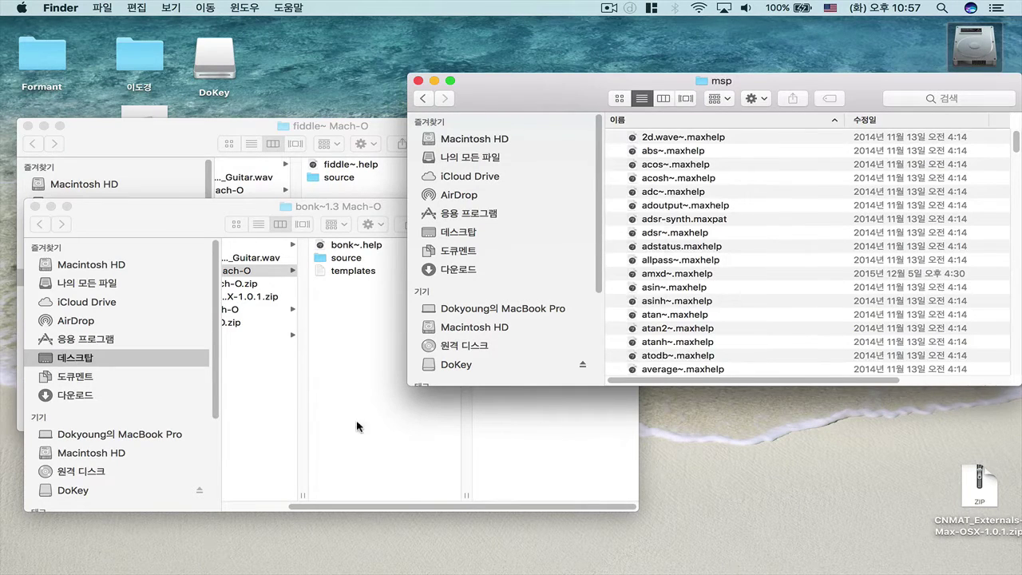
Move bonk~.help from the bonk~1.3 Mach-O folder into the help msp folder, replacing the existing file.
click(361, 431)
drag(382, 245, 656, 273)
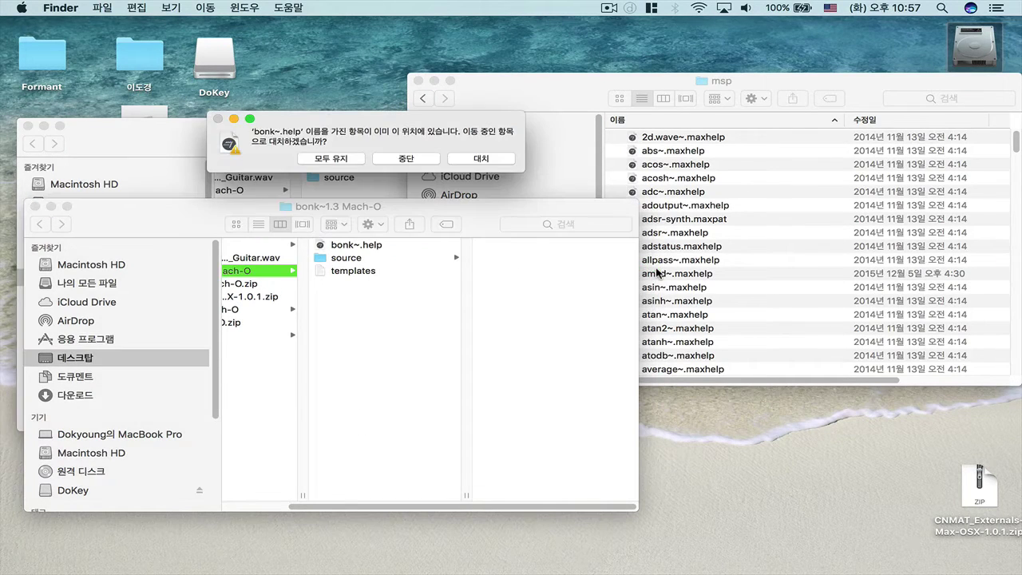
click(483, 159)
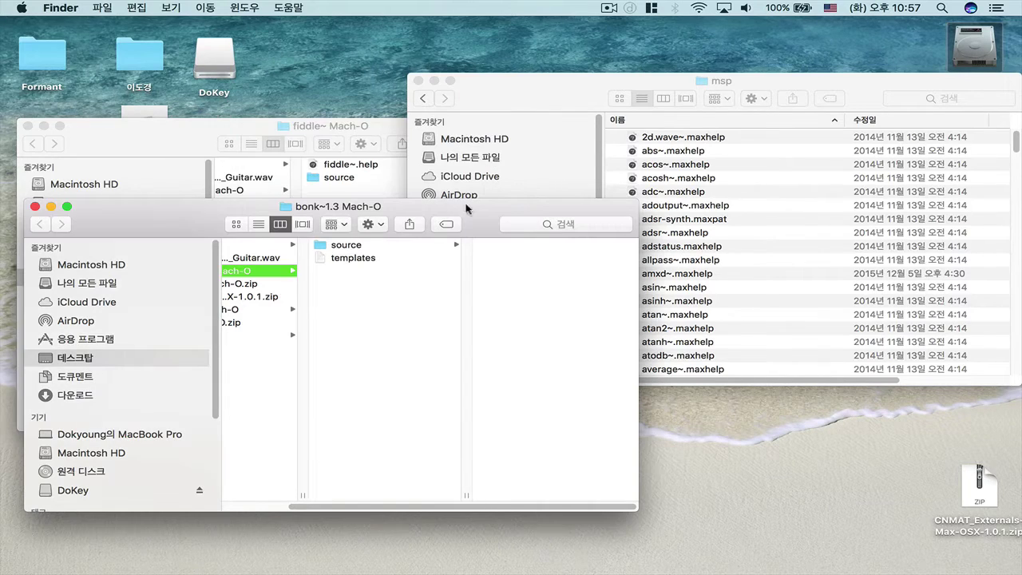
Move fiddle~.help from the fiddle~ Mach-O folder into the help msp folder, replacing the existing file.
click(382, 189)
click(364, 164)
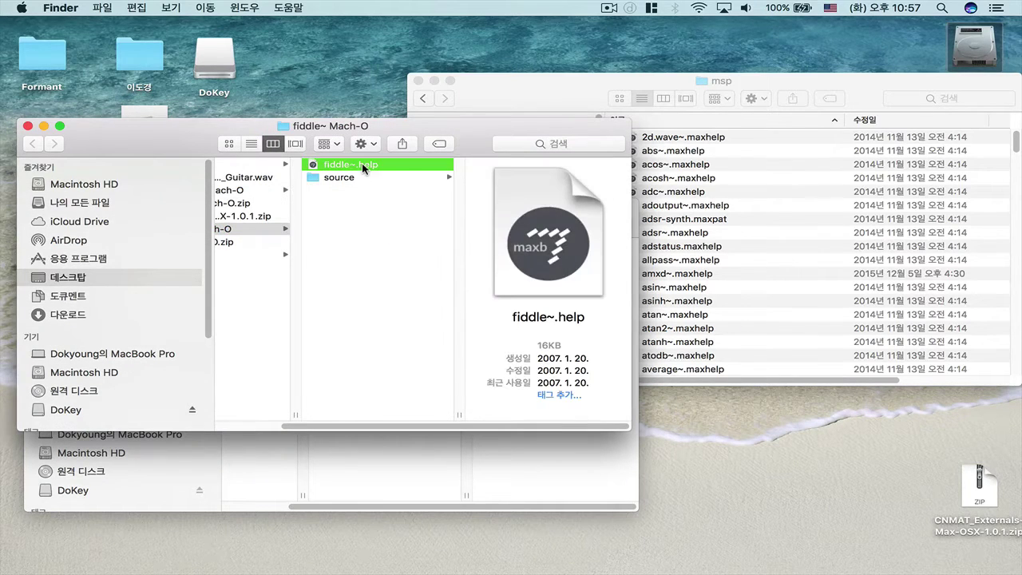
drag(361, 163, 798, 242)
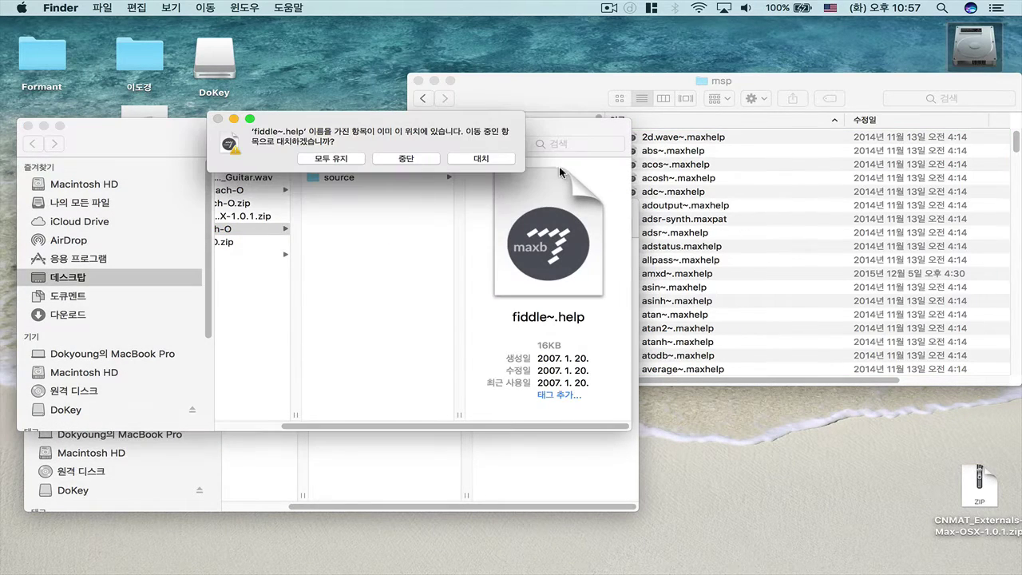
click(484, 159)
Close the fiddle~ Mach-O, bonk~1.3 Mach-O and msp folder windows.
click(386, 240)
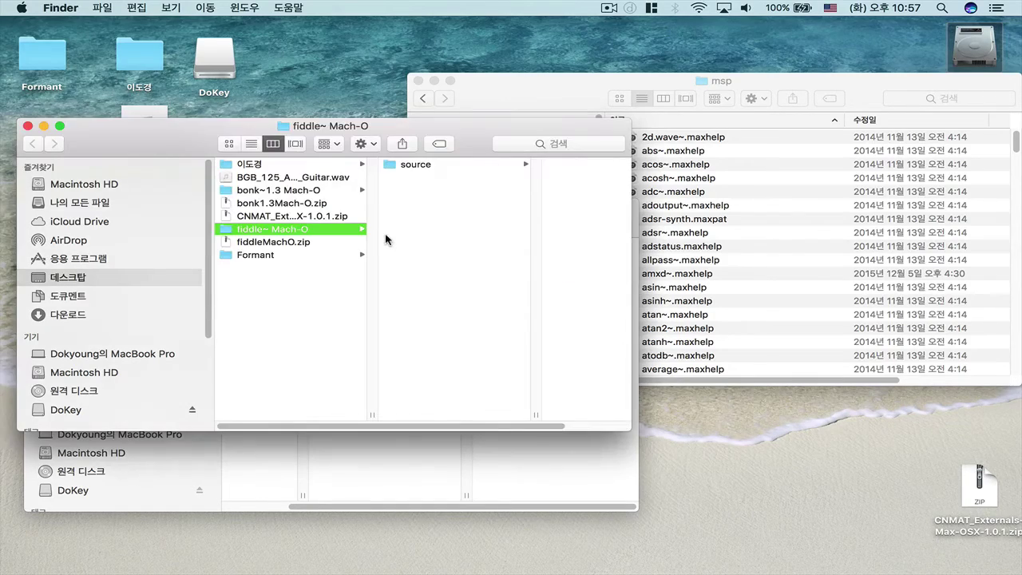
key(super+w)
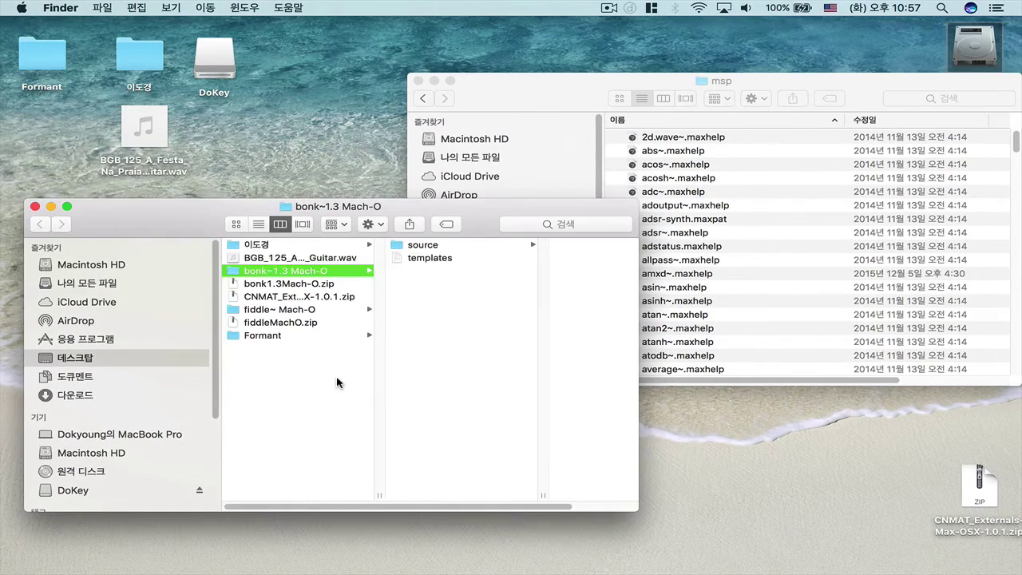
key(super+w)
click(836, 323)
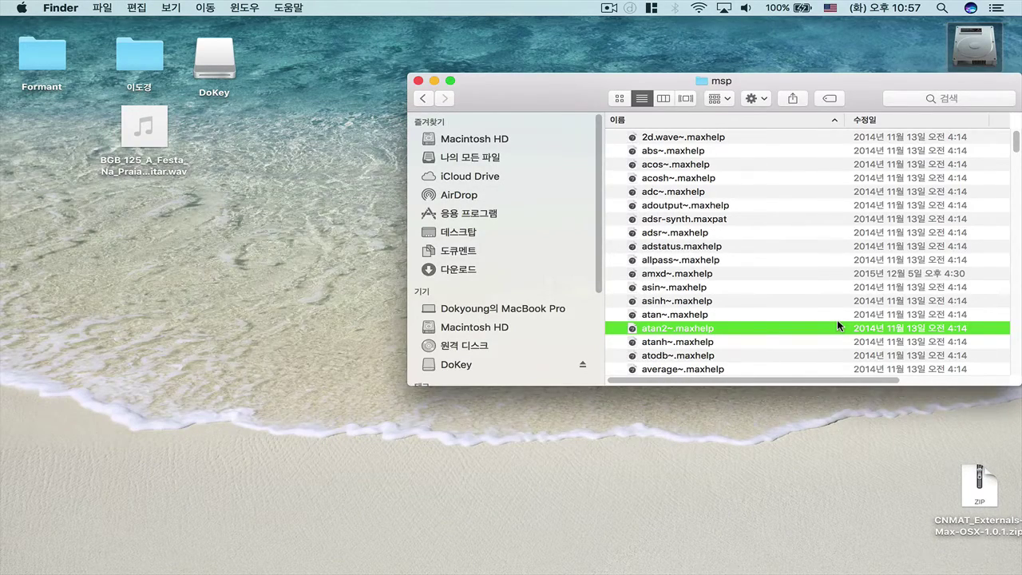
key(super+w)
Move the fiddle~ Mach-O and bonk~1.3 Mach-O folders and their two zip archives from the desktop to the Trash.
click(888, 239)
drag(910, 279, 762, 147)
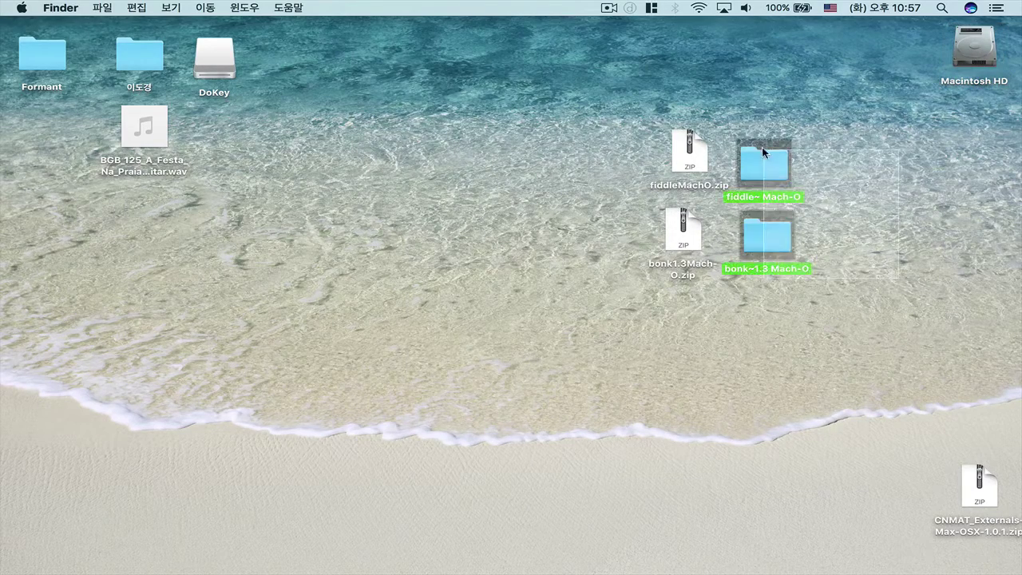
key(super+BackSpace)
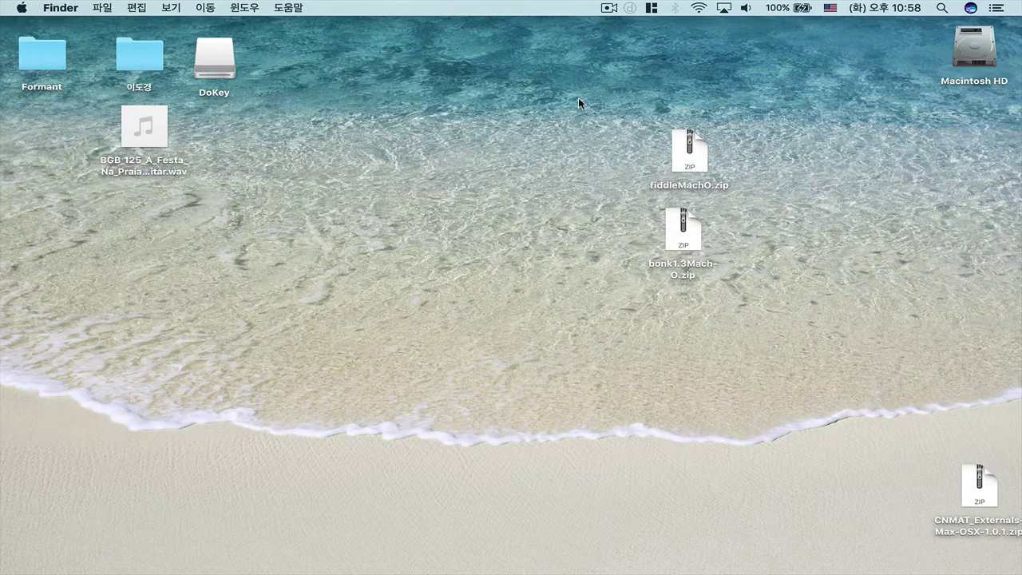
drag(578, 98, 894, 290)
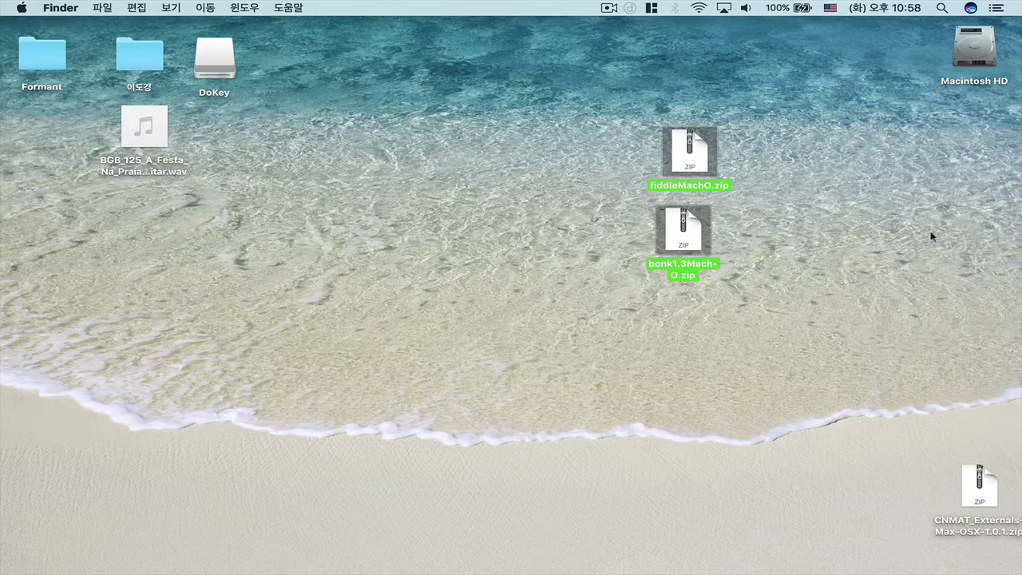
Open the Applications folder on Macintosh HD and select the Max application in it.
double_click(980, 52)
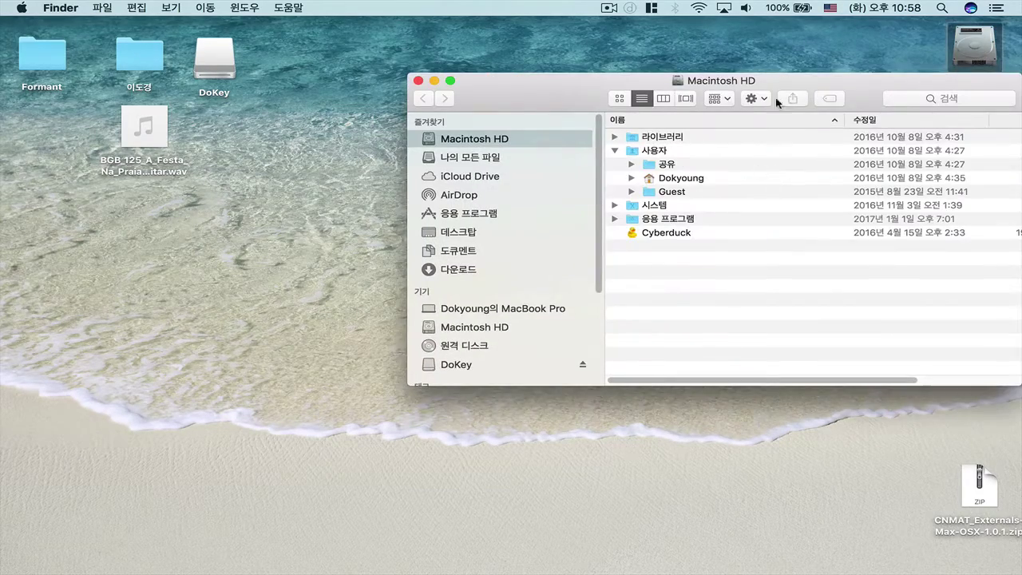
drag(856, 79, 737, 79)
double_click(565, 223)
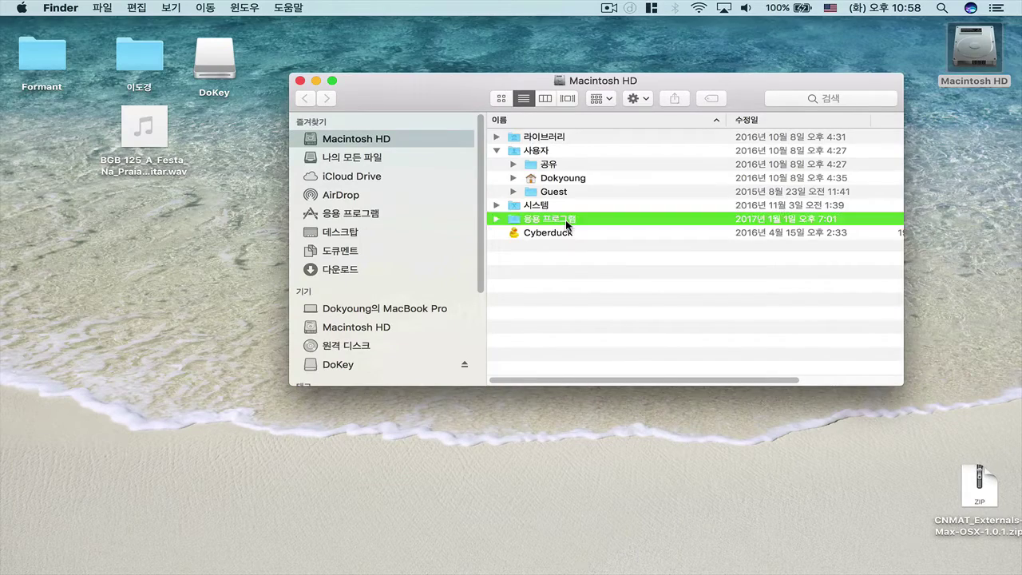
click(568, 184)
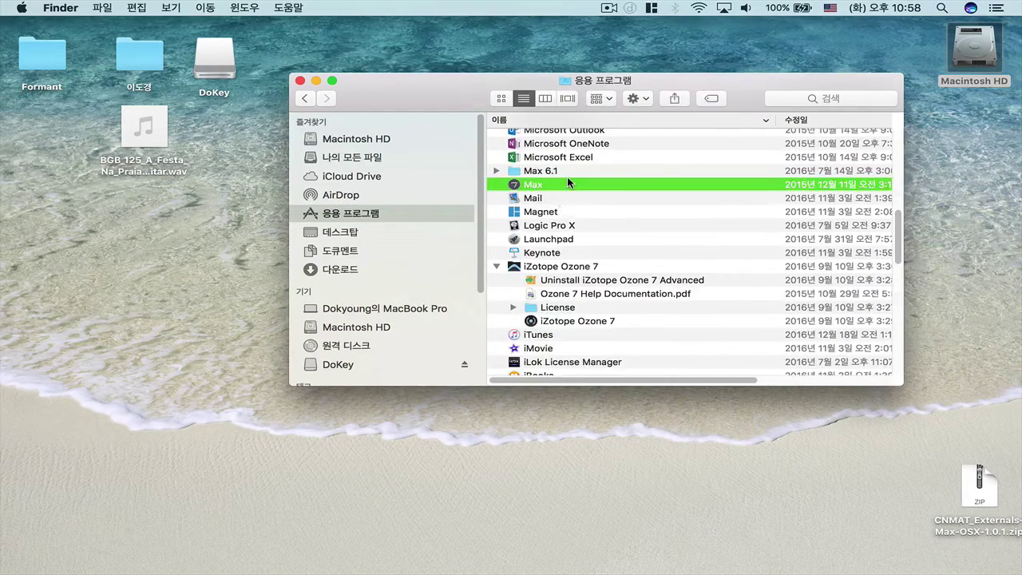
View the file information of the Max application, including its 32-bit mode setting, and close the information window.
right_click(568, 184)
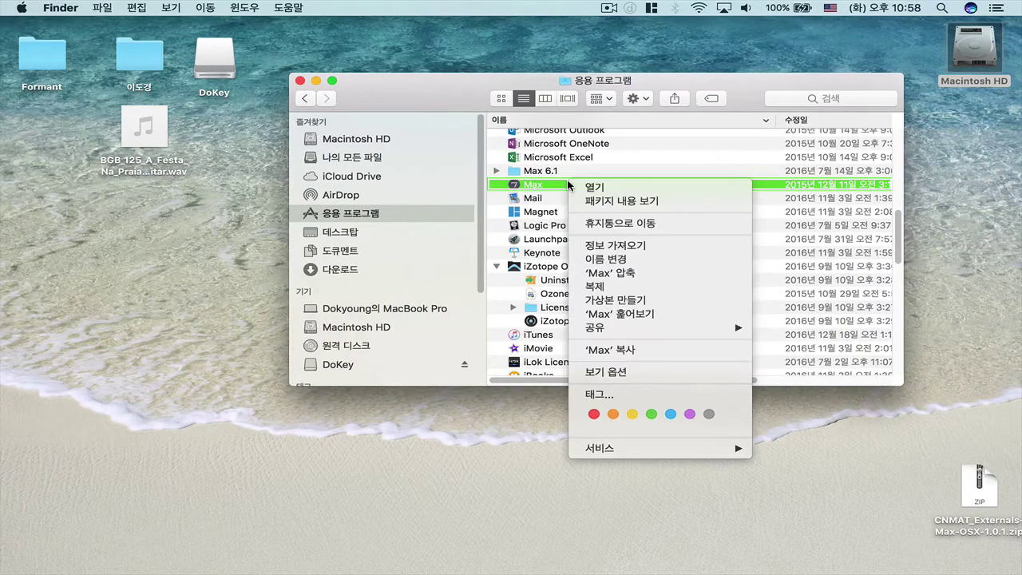
click(625, 250)
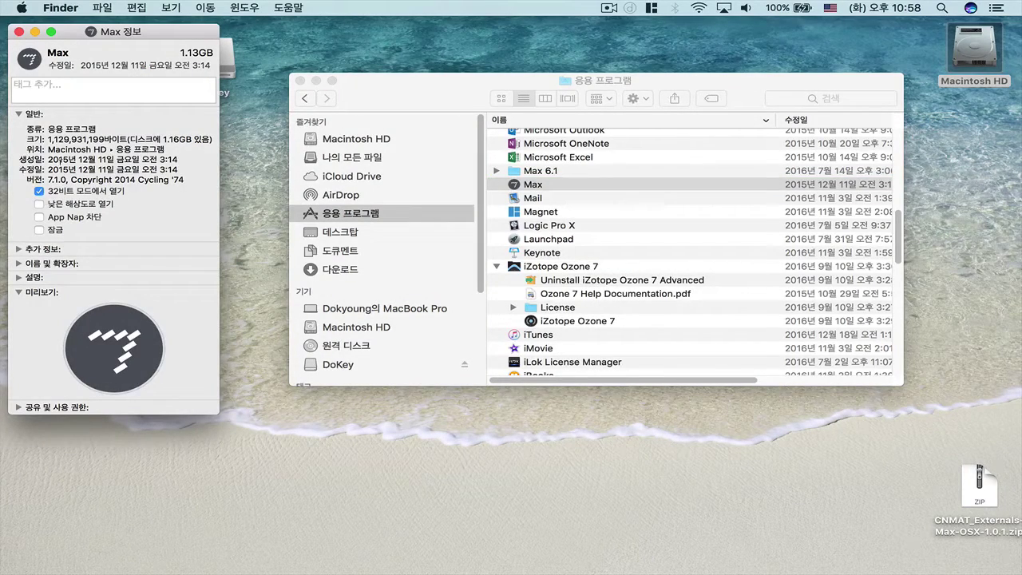
click(19, 33)
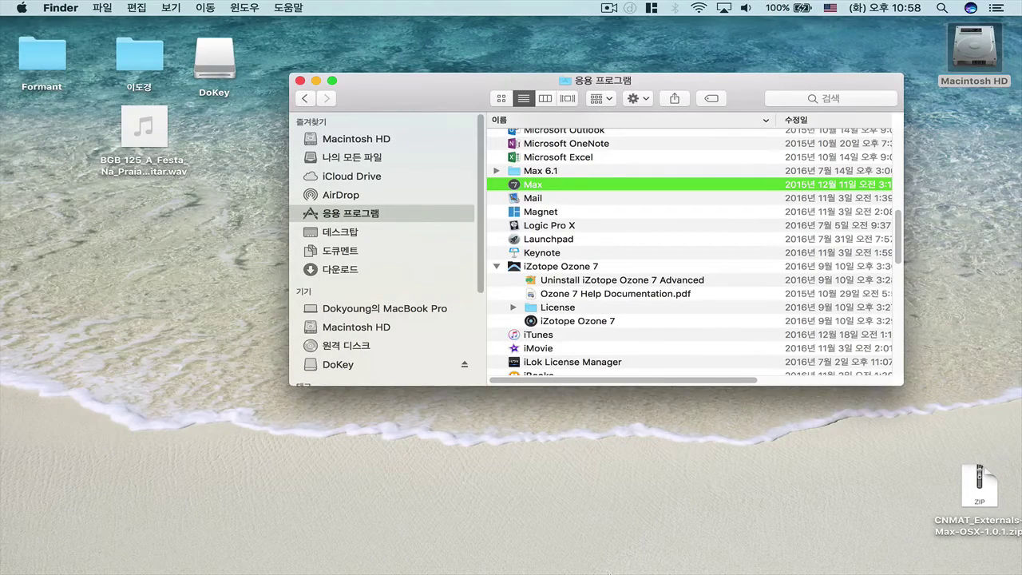
Launch Max from the Applications folder and create a new blank patcher, with the folder window moved out of the way.
mouse_move(608, 572)
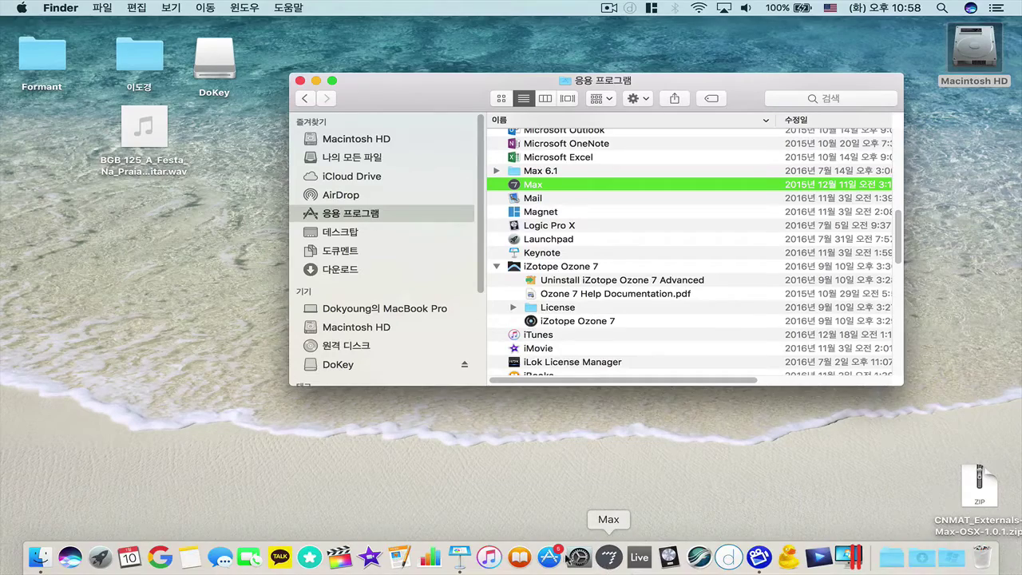
right_click(576, 184)
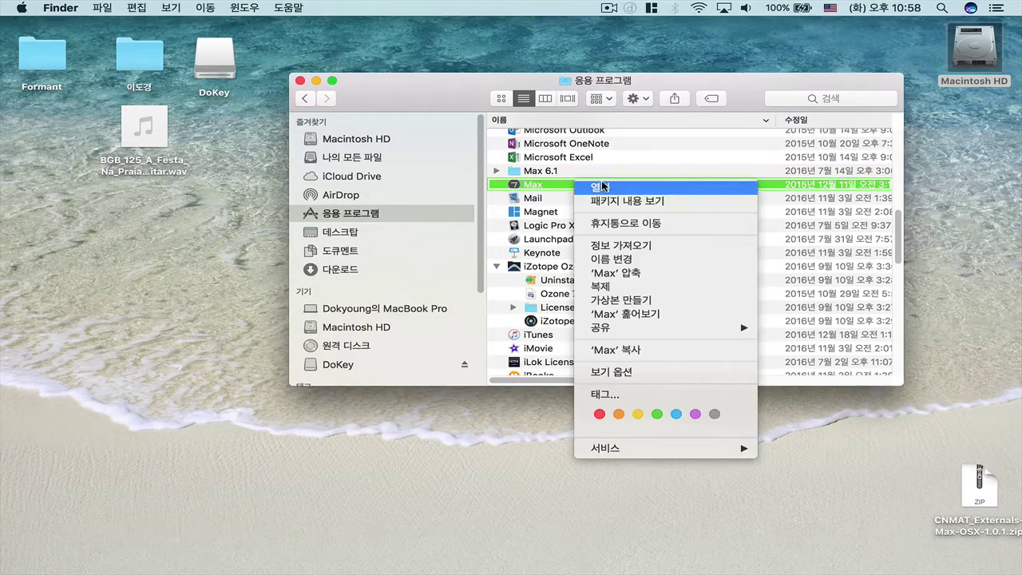
click(600, 186)
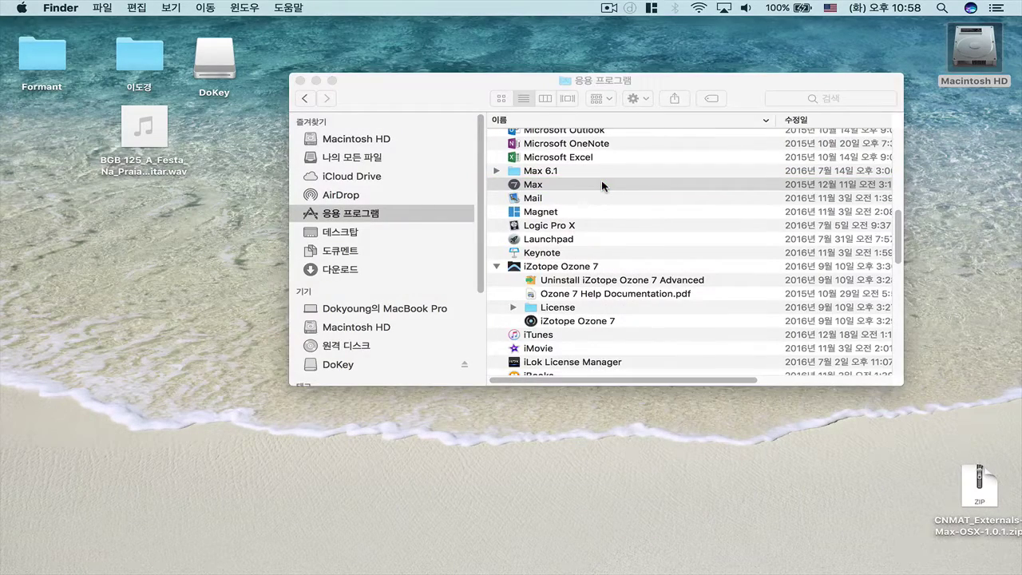
drag(449, 94, 687, 102)
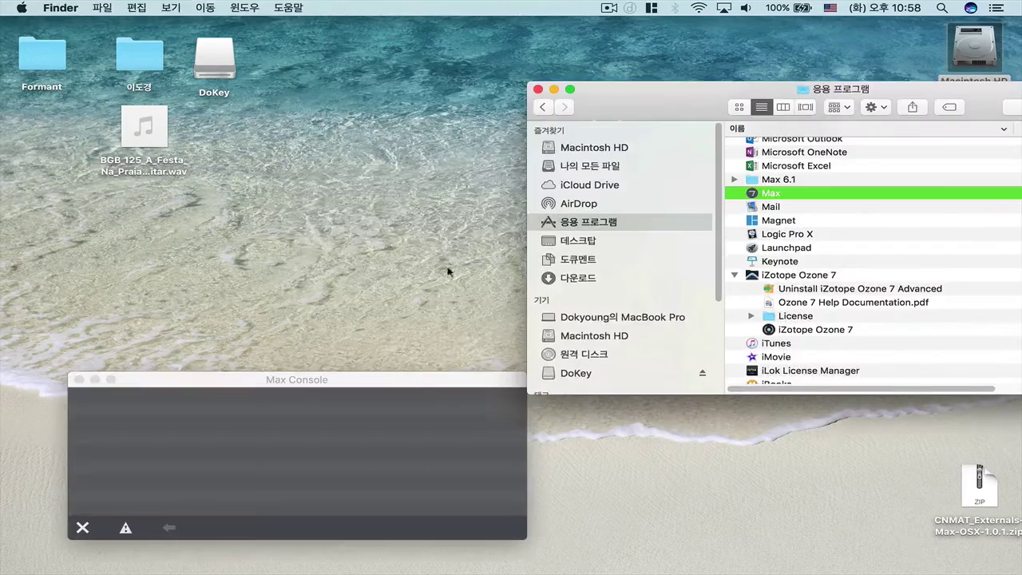
click(408, 388)
key(super+n)
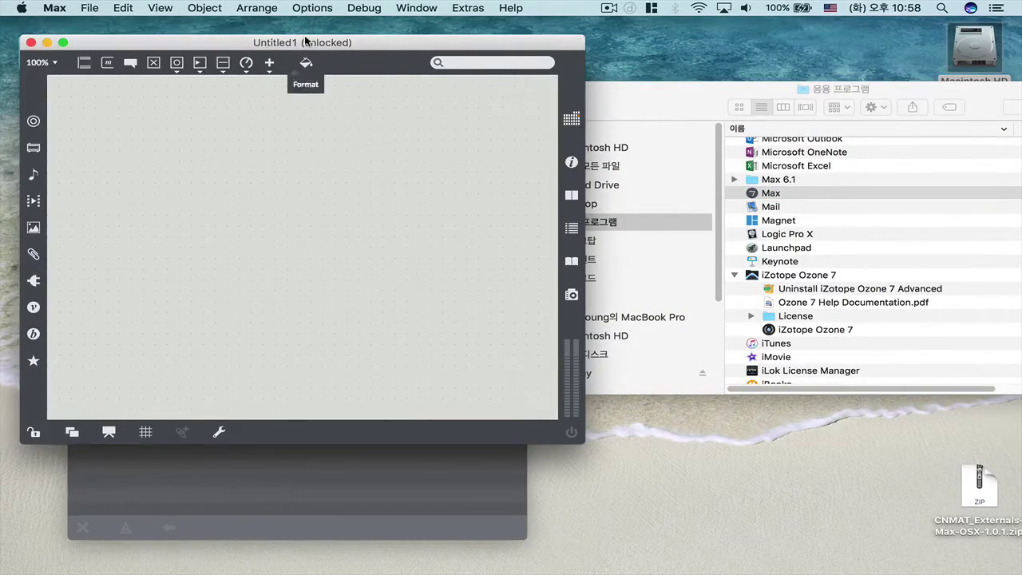
drag(304, 44, 307, 121)
Add a fiddle~ object to the blank patcher and move it slightly down and to the left.
text(n)
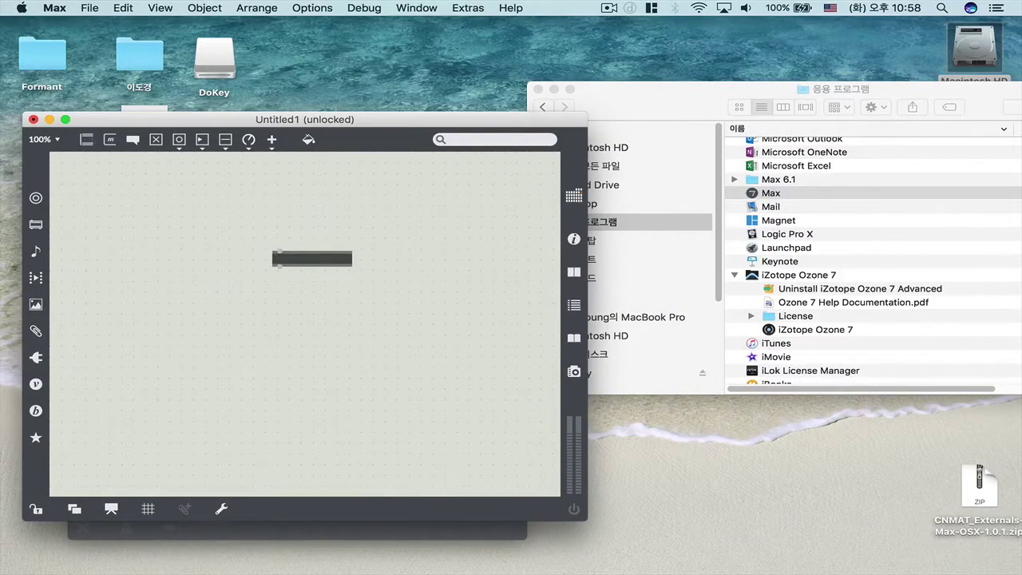
text(fiddle~)
click(210, 242)
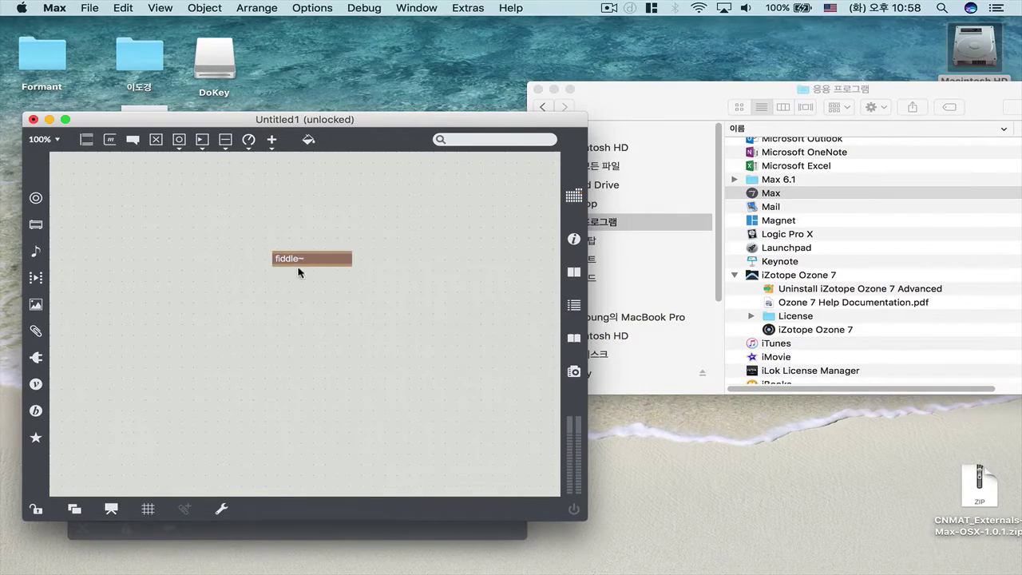
drag(309, 261, 278, 281)
click(279, 253)
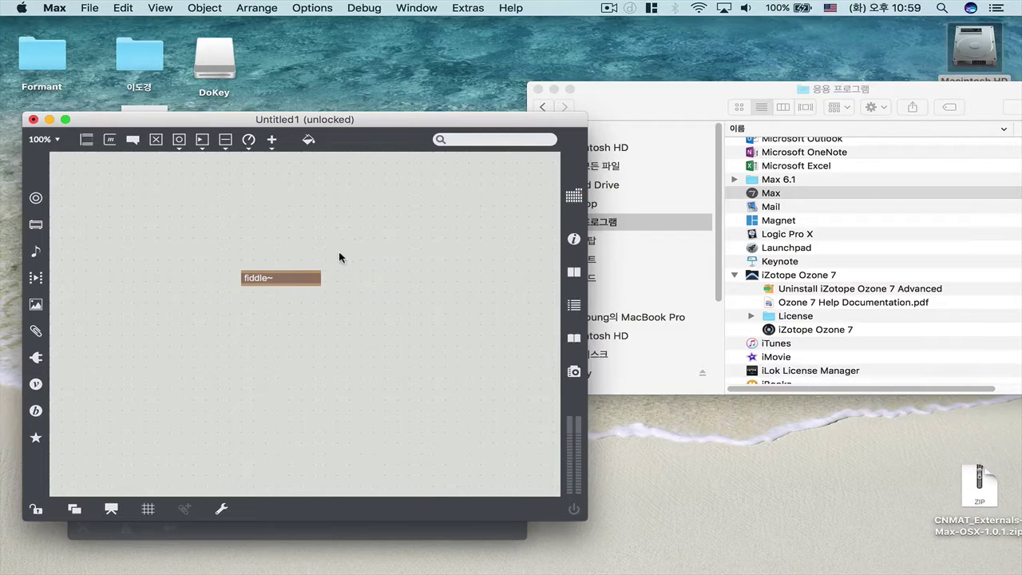
Open the fiddle~ object's help patcher and compare its documentation with the object in the untitled patcher.
alt+click(296, 279)
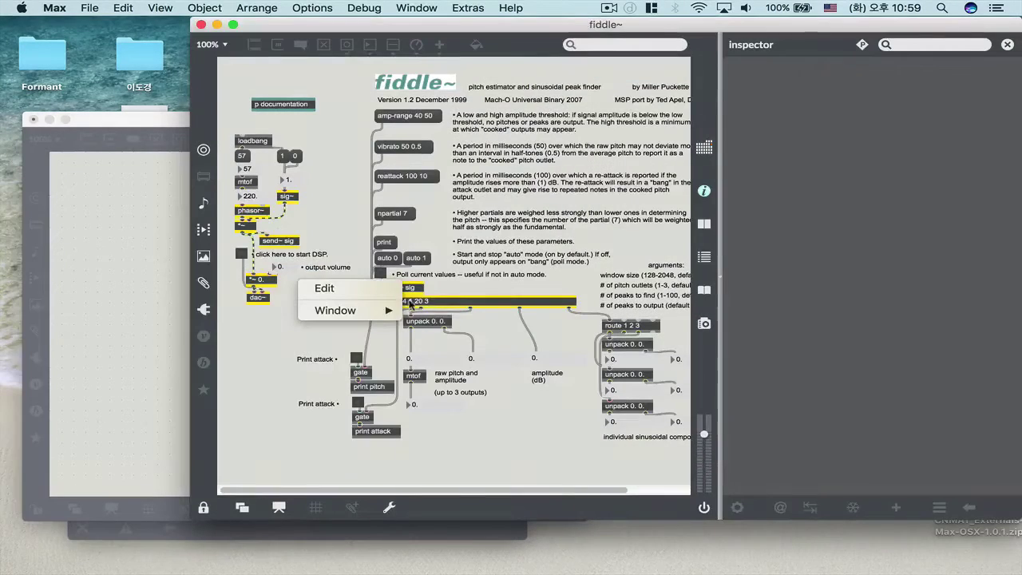
click(126, 309)
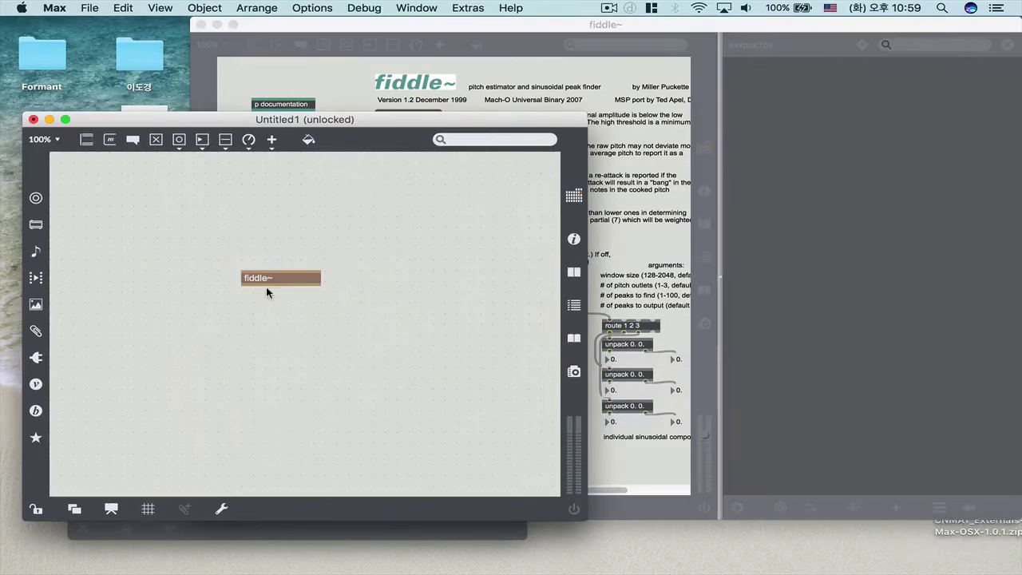
drag(266, 284, 192, 260)
click(599, 236)
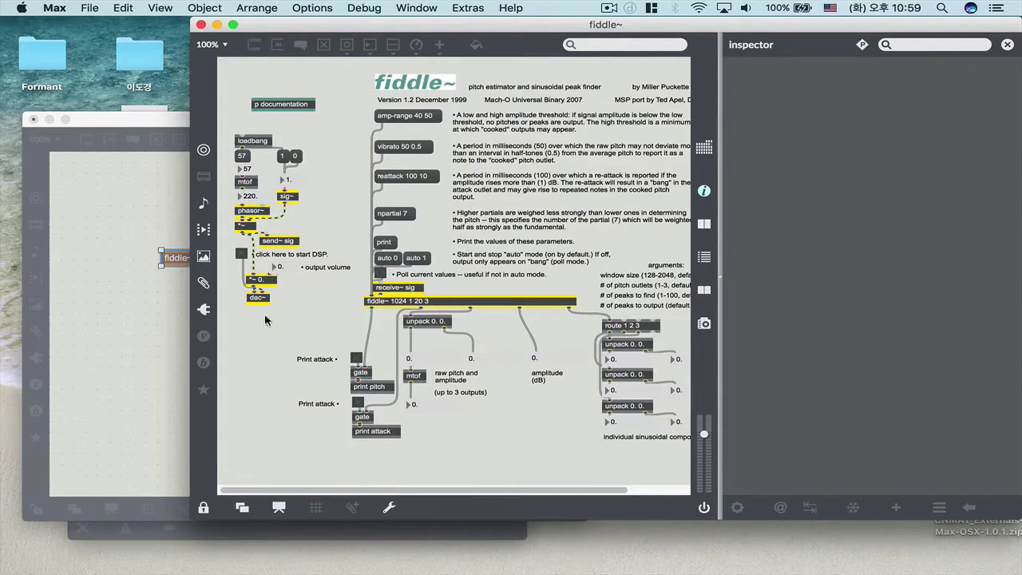
Add a bonk~ object below the fiddle~ object in the untitled patcher.
click(123, 294)
text(n)
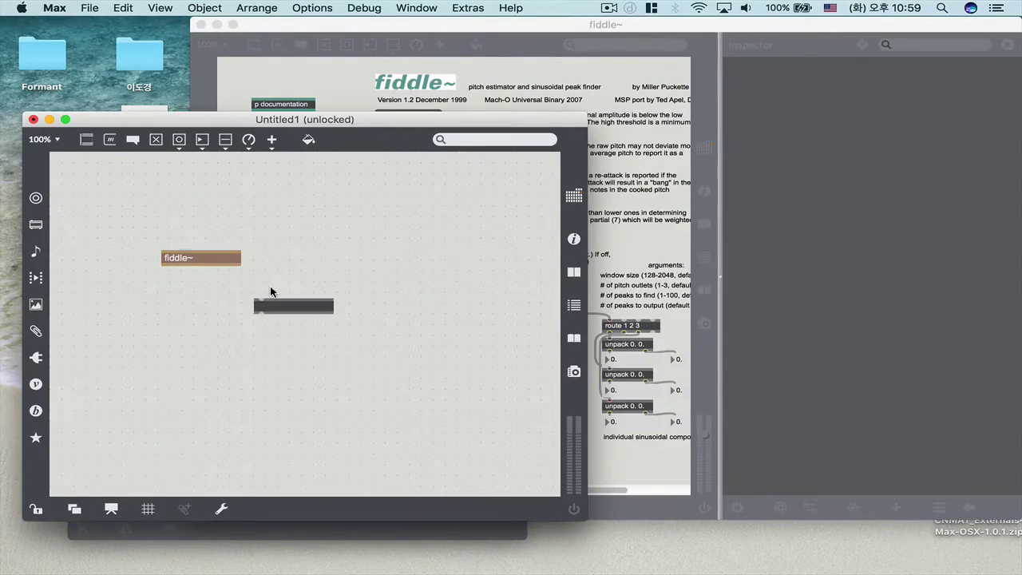
text(bonk~)
key(Return)
click(318, 229)
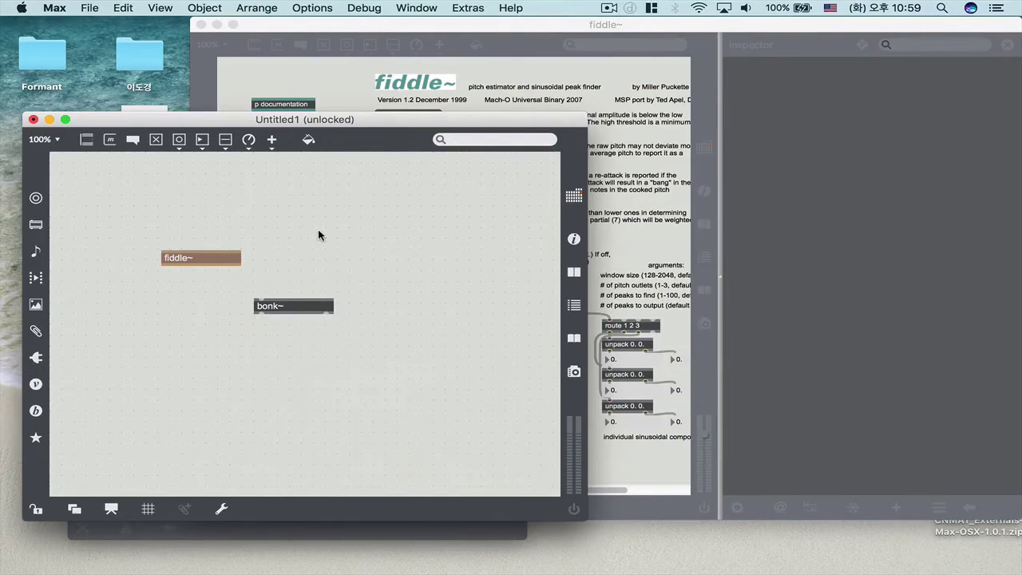
Add the arguments 1024 1 20 3 to the fiddle~ object in the untitled patcher.
double_click(287, 308)
click(207, 258)
text(1 20)
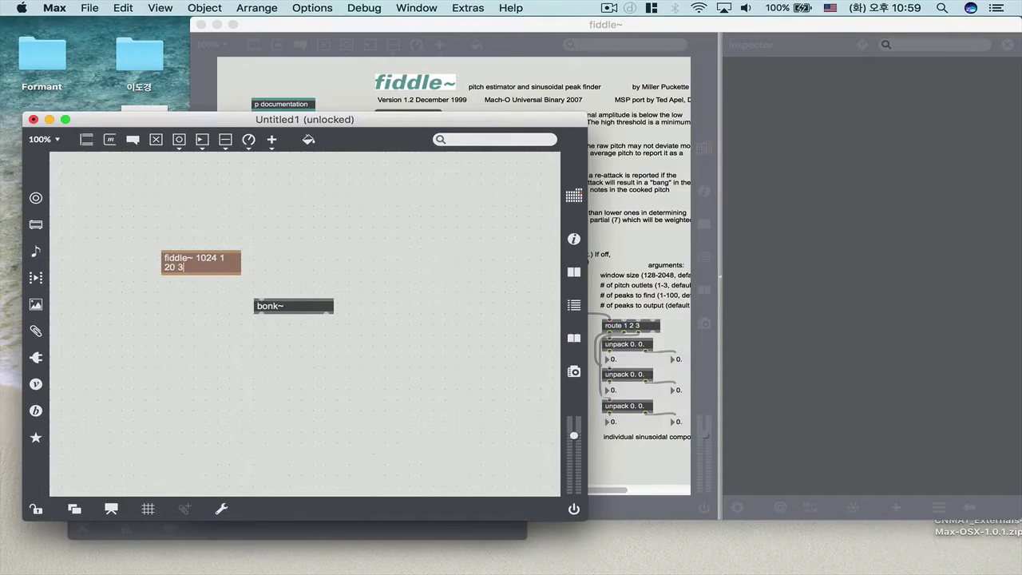
text( 3)
click(296, 245)
Replace the fiddle~ object that has arguments with a new fiddle~ object picked from the autocompletion suggestions.
click(201, 267)
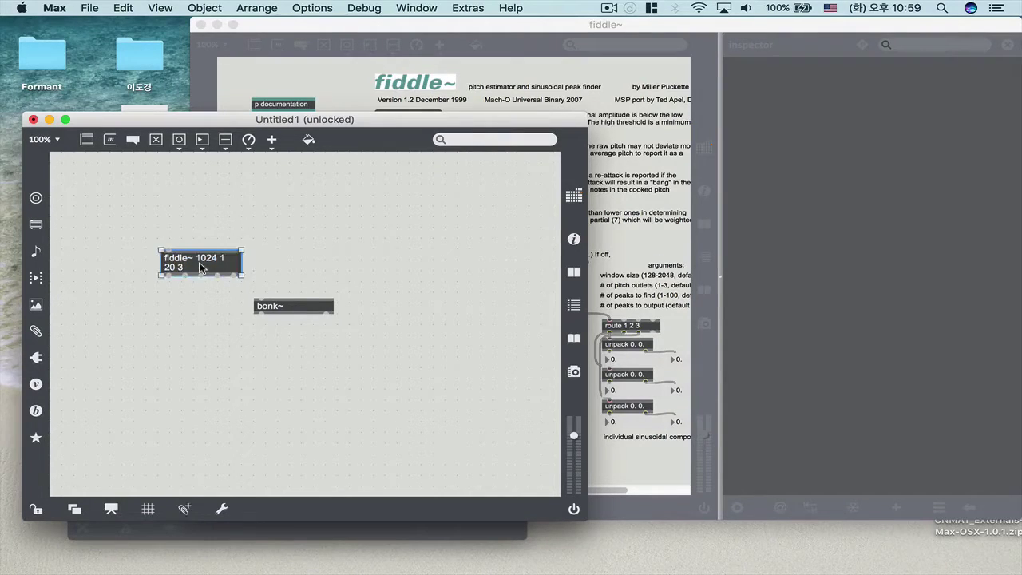
key(BackSpace)
text(nf)
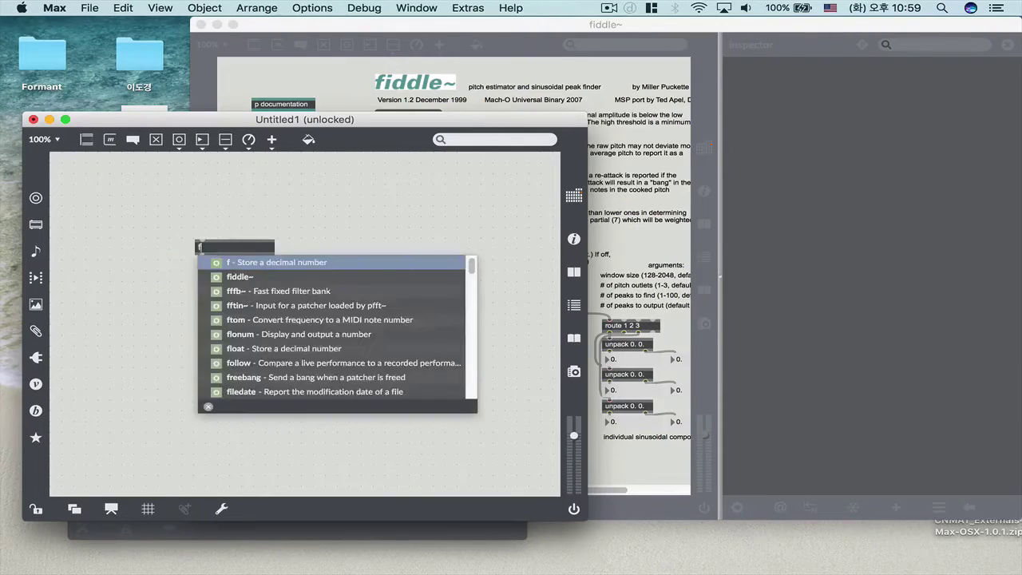
key(Down)
key(Return)
Add a cycle~ object to the patcher for comparison with the externals and delete it again.
key(n)
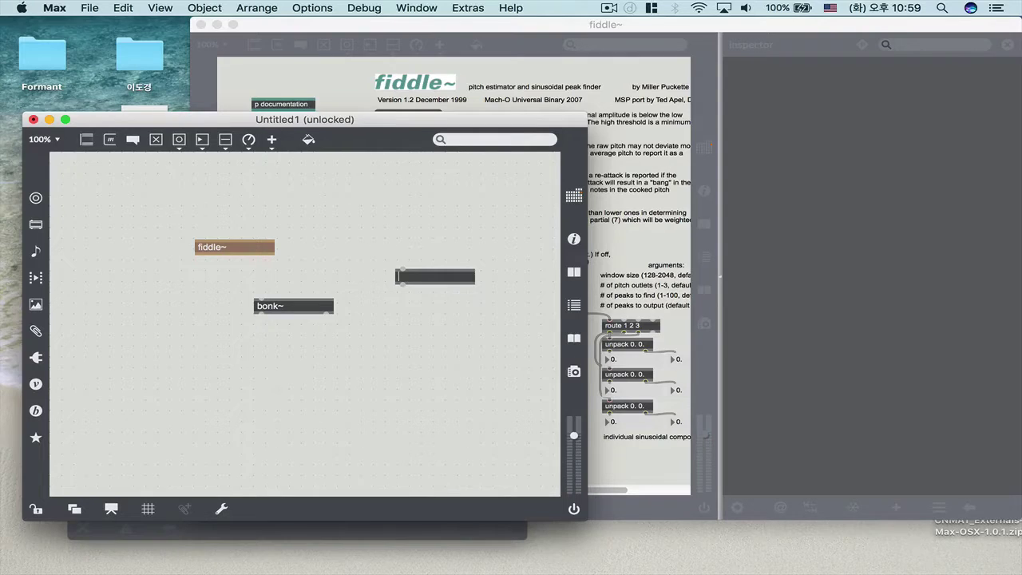
text(cycle~)
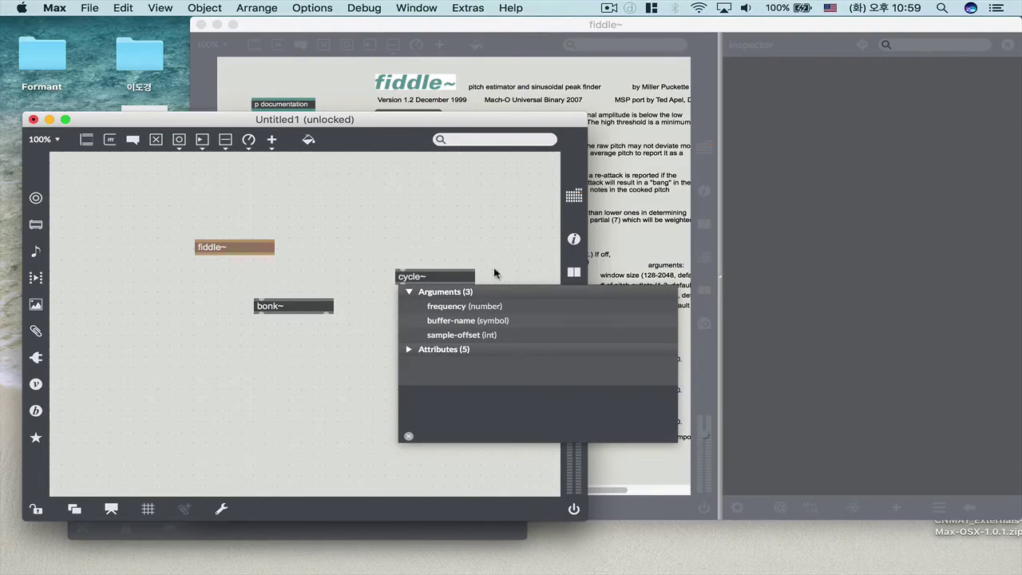
click(459, 219)
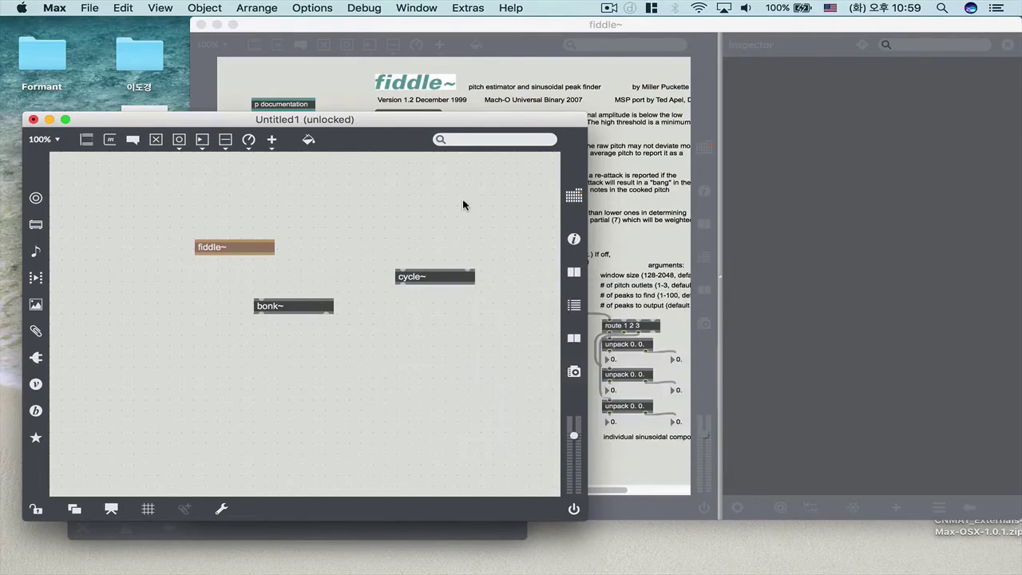
click(450, 276)
key(BackSpace)
Re-enter the bonk~ object's name to check its autocompletion suggestions.
double_click(302, 310)
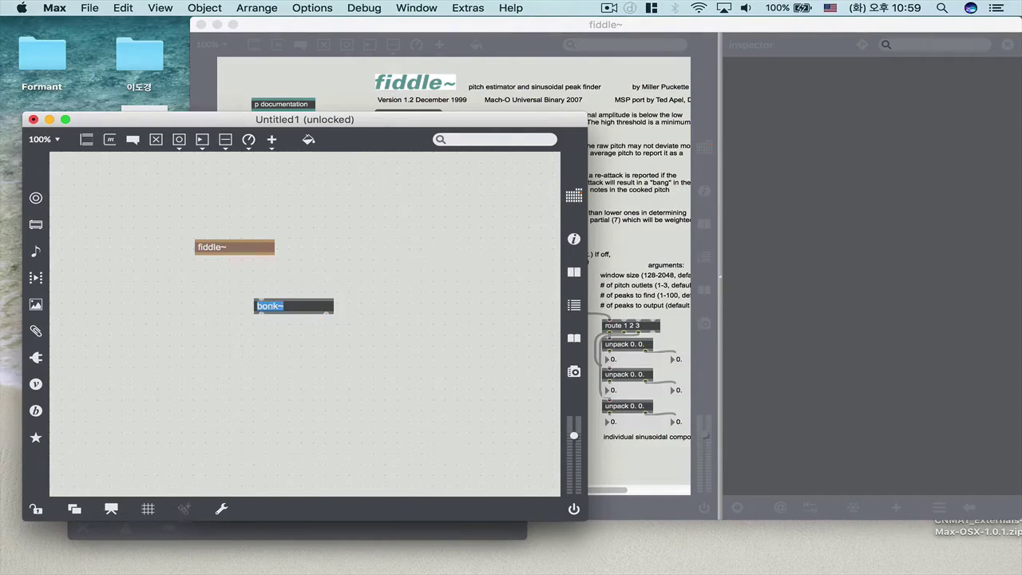
click(285, 306)
key(BackSpace)
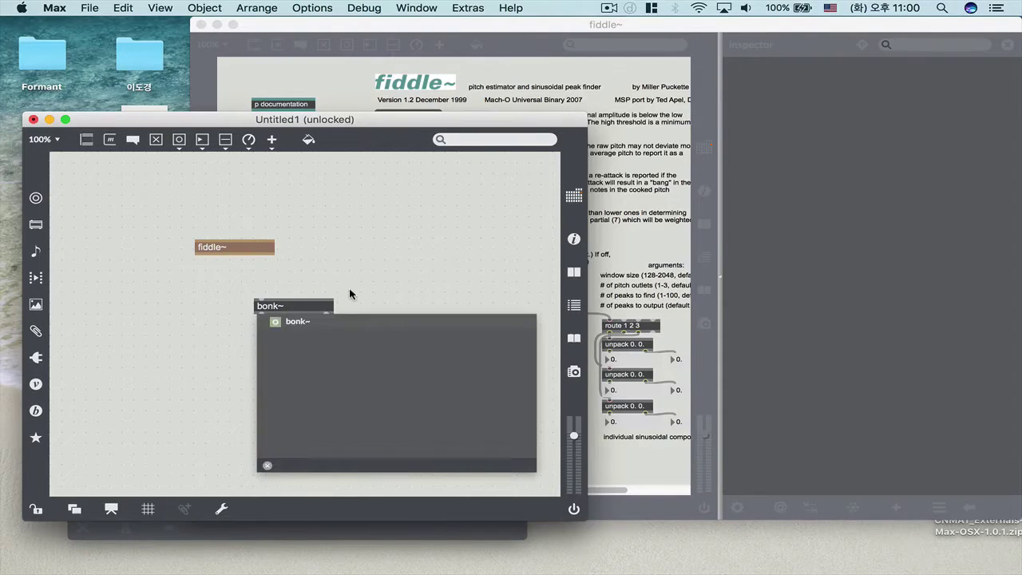
key(Return)
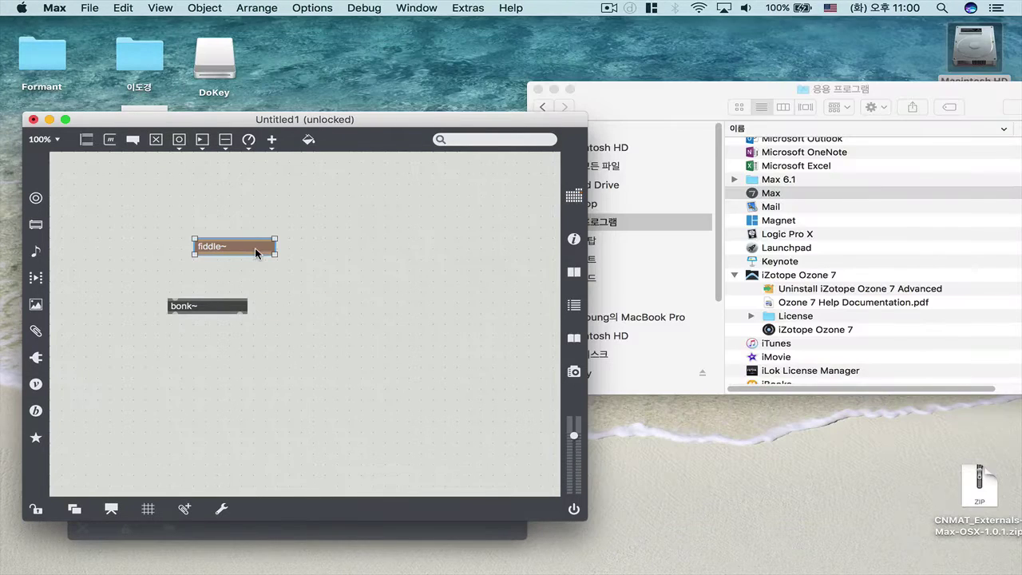
Open the help patcher of the fiddle~ object and start DSP for its example.
alt+click(254, 247)
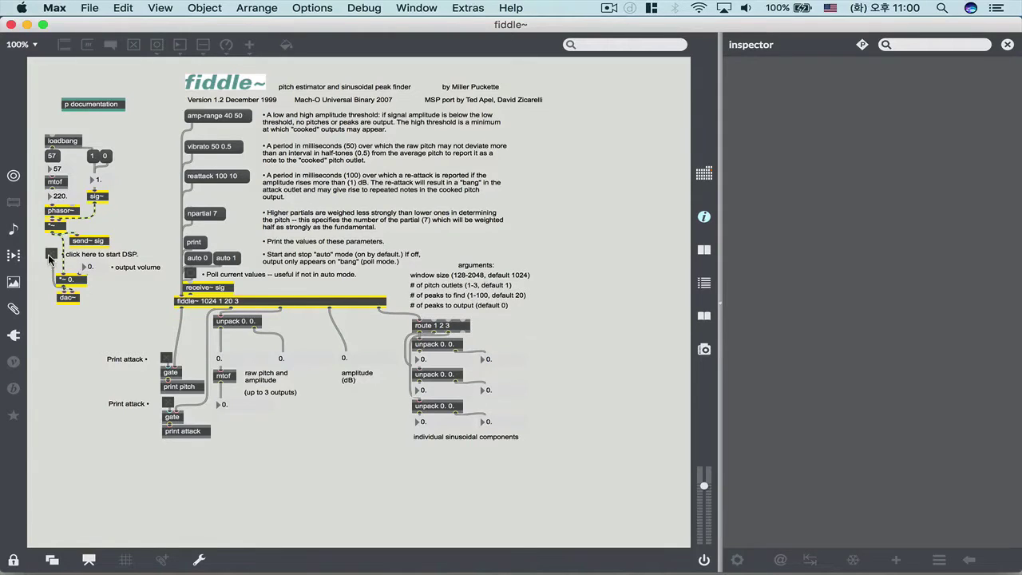
click(50, 254)
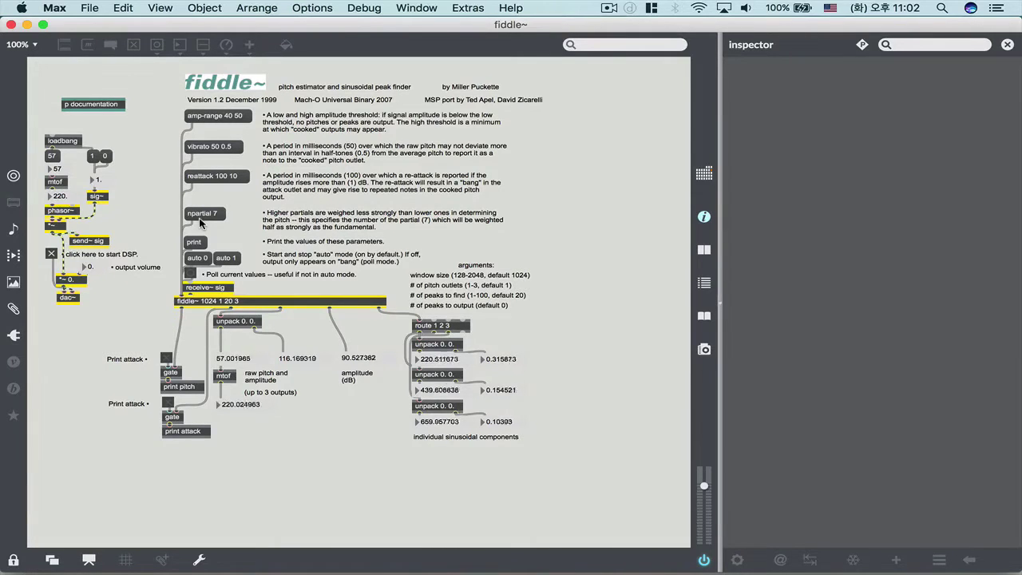
Show the Max console beside the help patcher, clear it and print the fiddle~ parameter values to it.
click(704, 282)
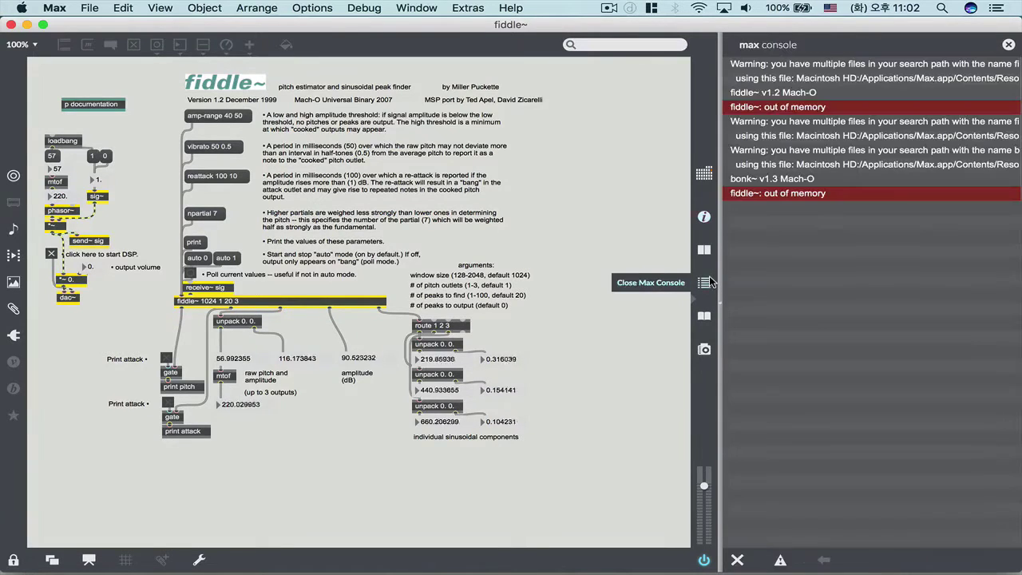
click(737, 561)
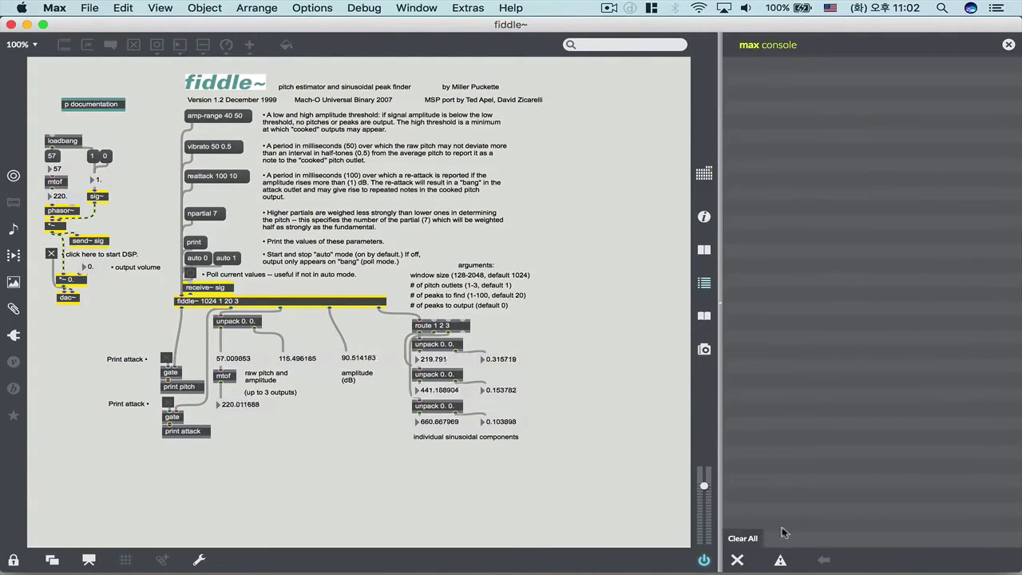
click(199, 243)
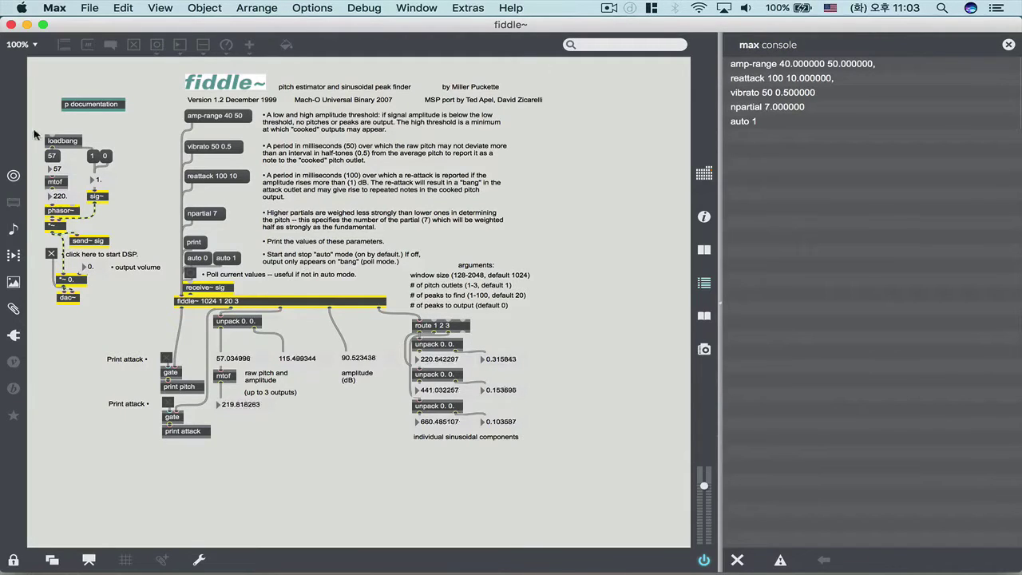
Stop DSP in the fiddle~ help patcher and unlock the patcher for editing.
click(51, 254)
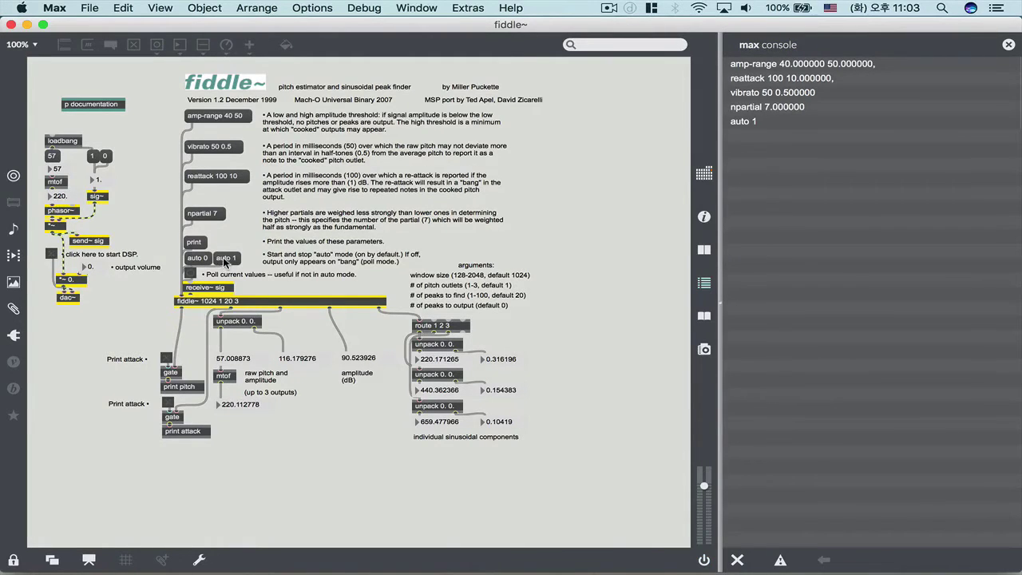
key(super+e)
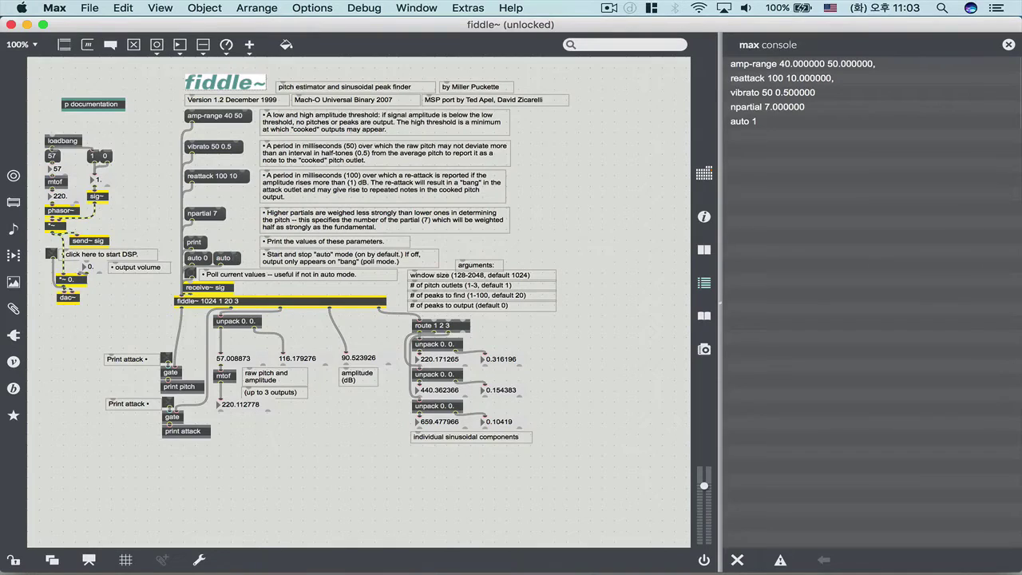
Cancel closing the fiddle~ help patcher, lock it and start DSP for its example.
key(super+w)
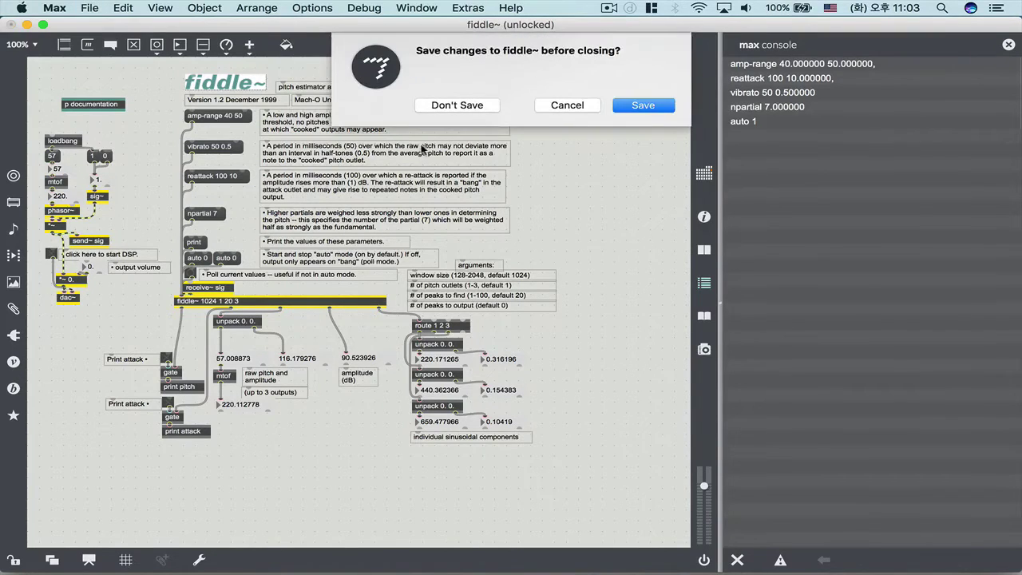
click(565, 109)
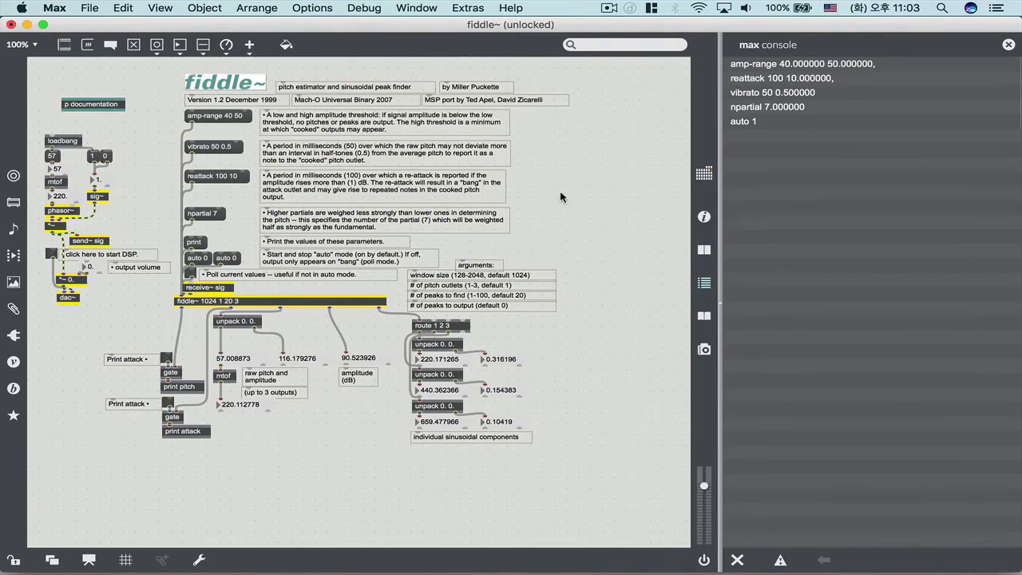
key(super+e)
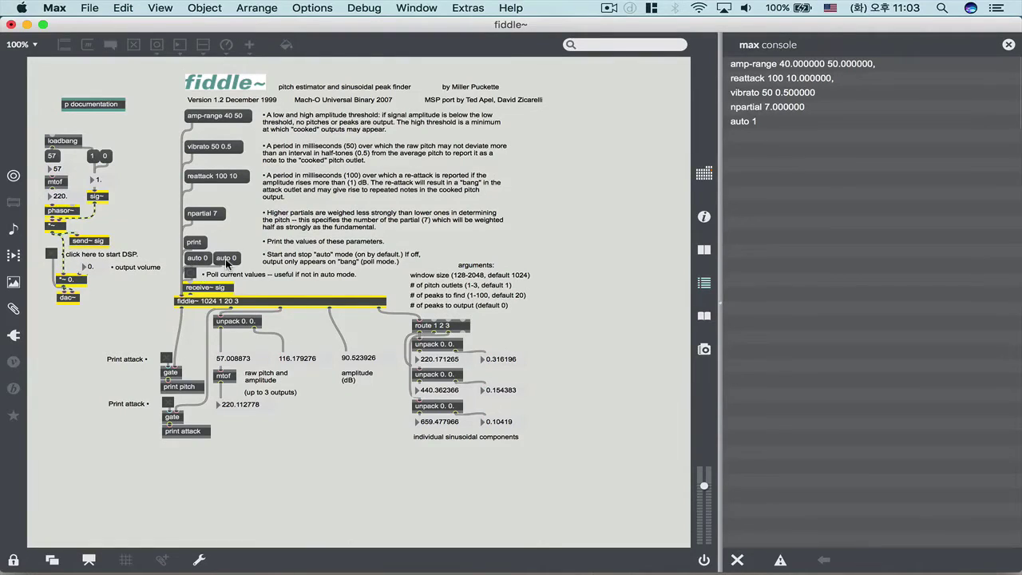
click(51, 253)
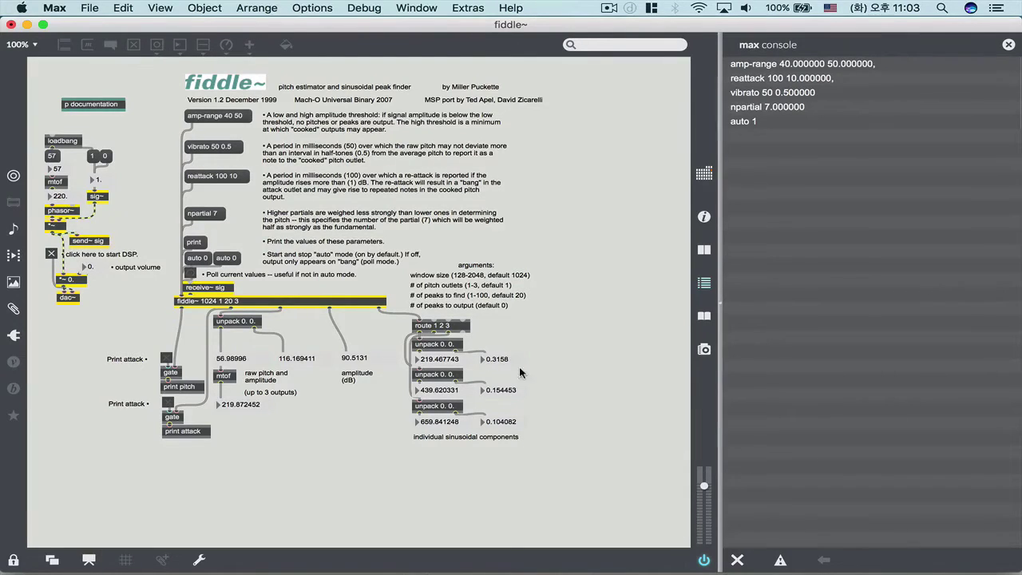
Change the second "auto 0" message in the fiddle~ help patcher to "auto 1" and lock the patcher.
key(super+e)
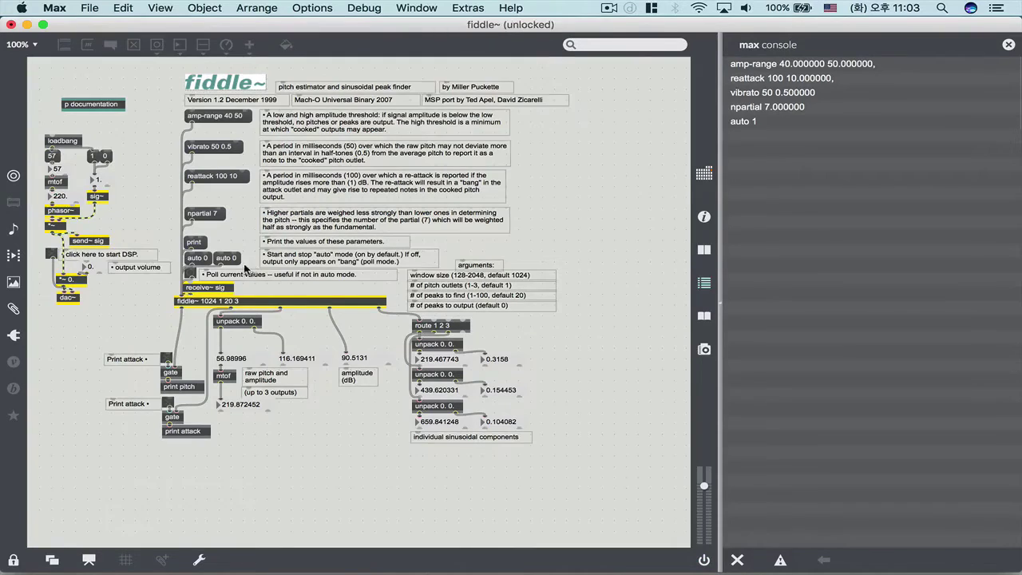
click(228, 259)
double_click(228, 259)
key(BackSpace)
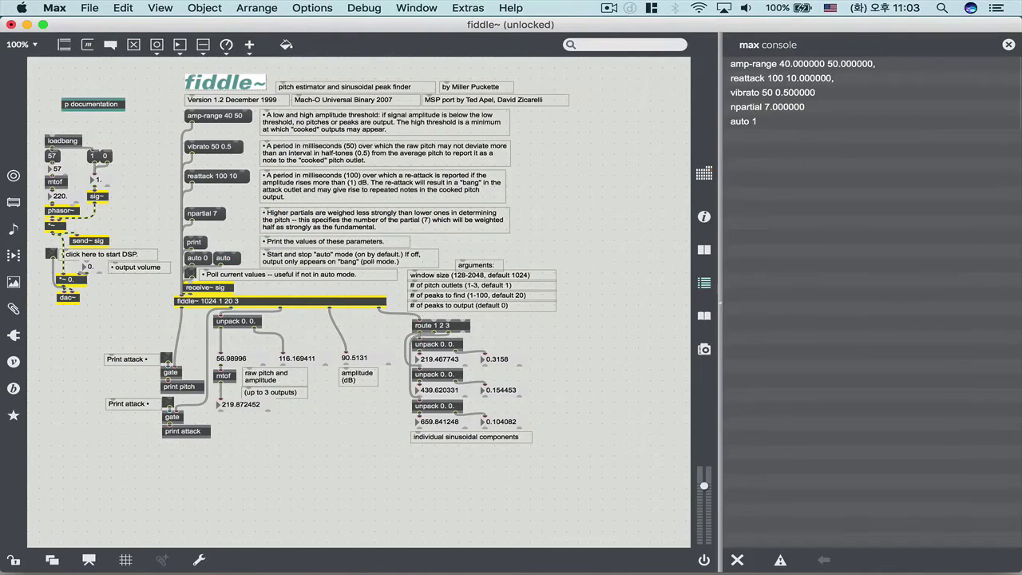
text(1)
key(super+e)
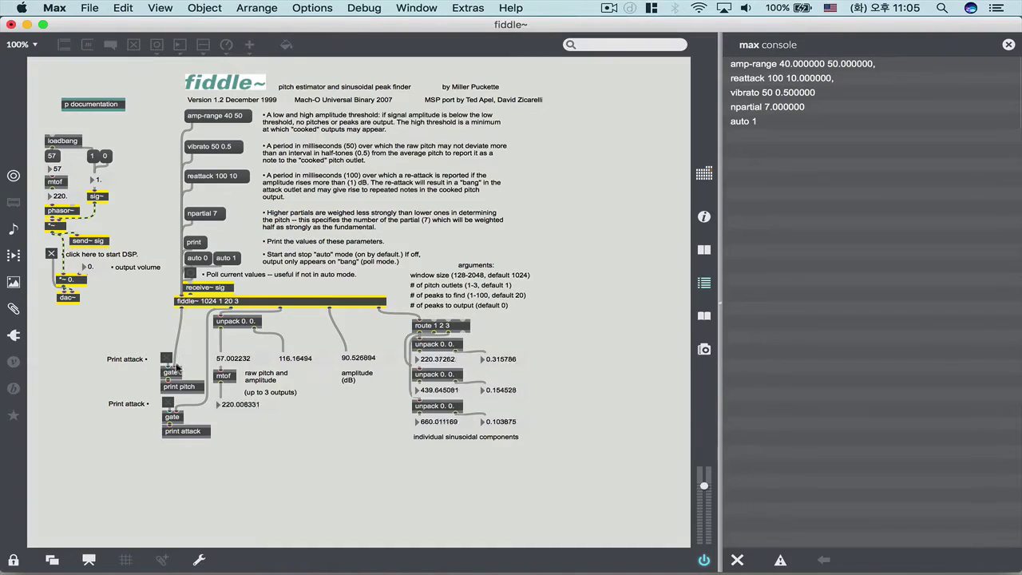
Print detected pitches to the Max console while varying the MIDI note number feeding mtof, and switch pitch printing off.
click(705, 285)
click(826, 284)
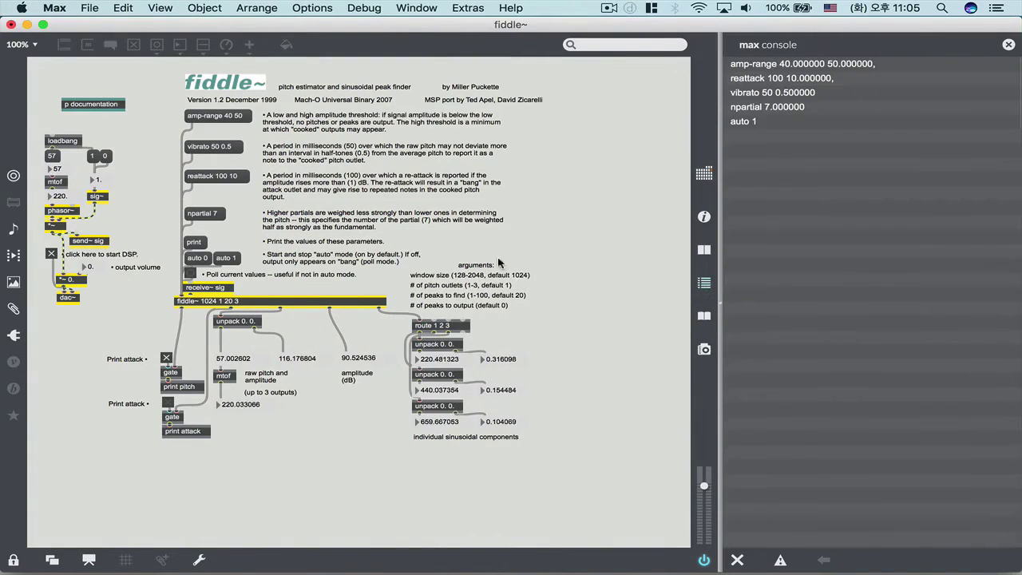
drag(60, 171, 60, 109)
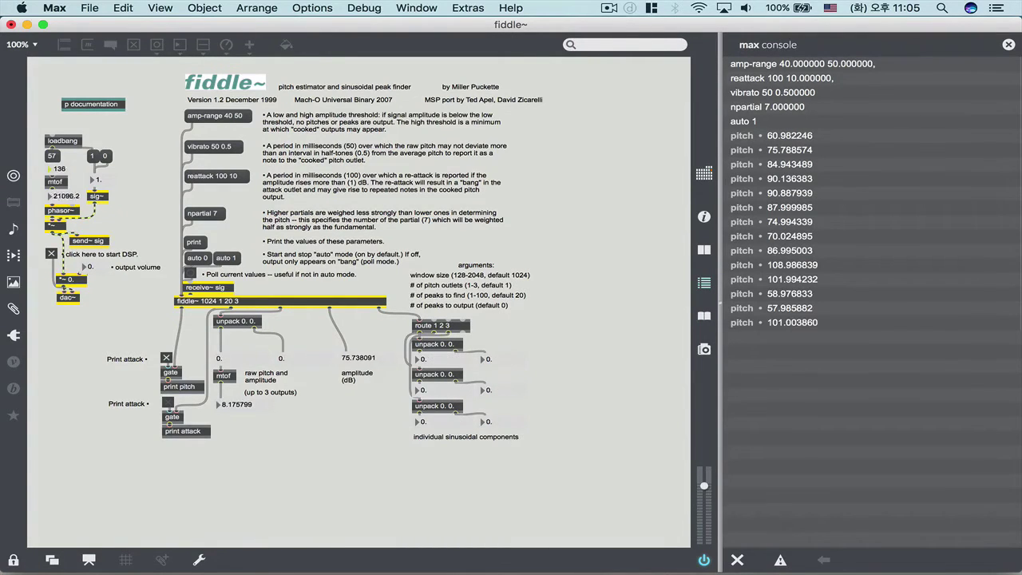
drag(60, 214, 60, 151)
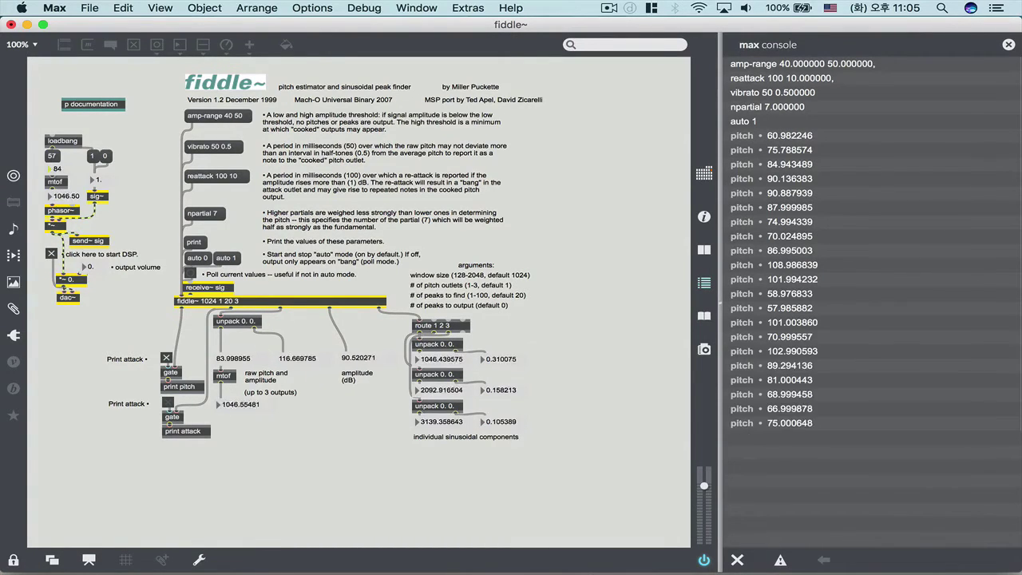
click(165, 357)
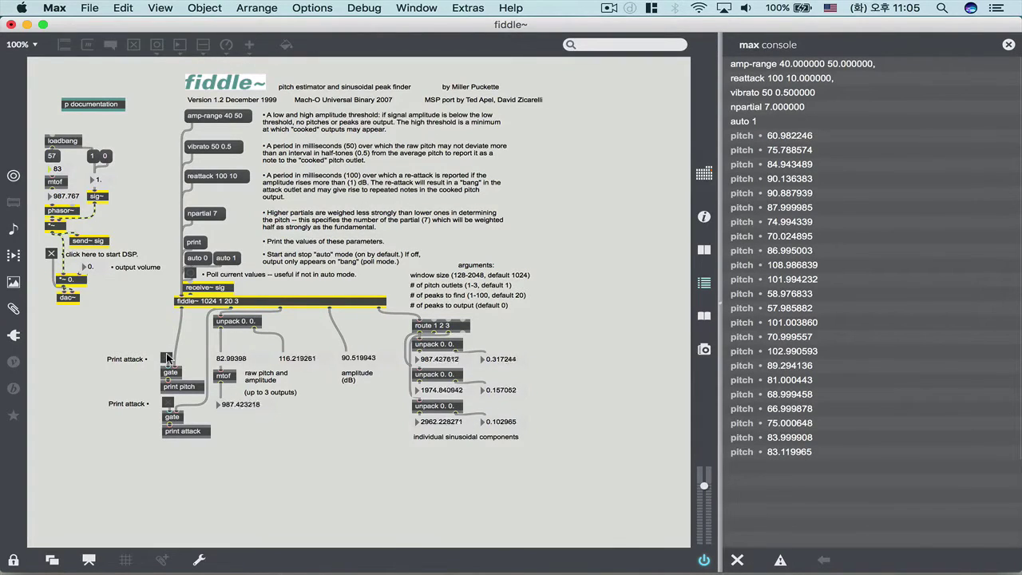
Print attack bangs to the console while varying the MIDI note number, and switch attack printing off.
click(169, 402)
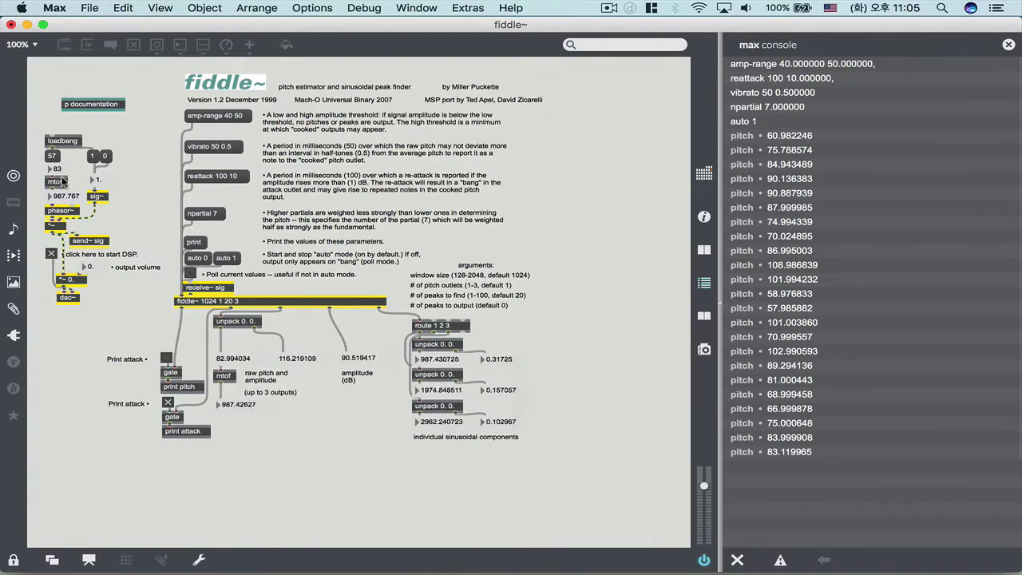
mouse_move(62, 174)
mouse_down()
mouse_move(61, 161)
mouse_move(61, 192)
mouse_up()
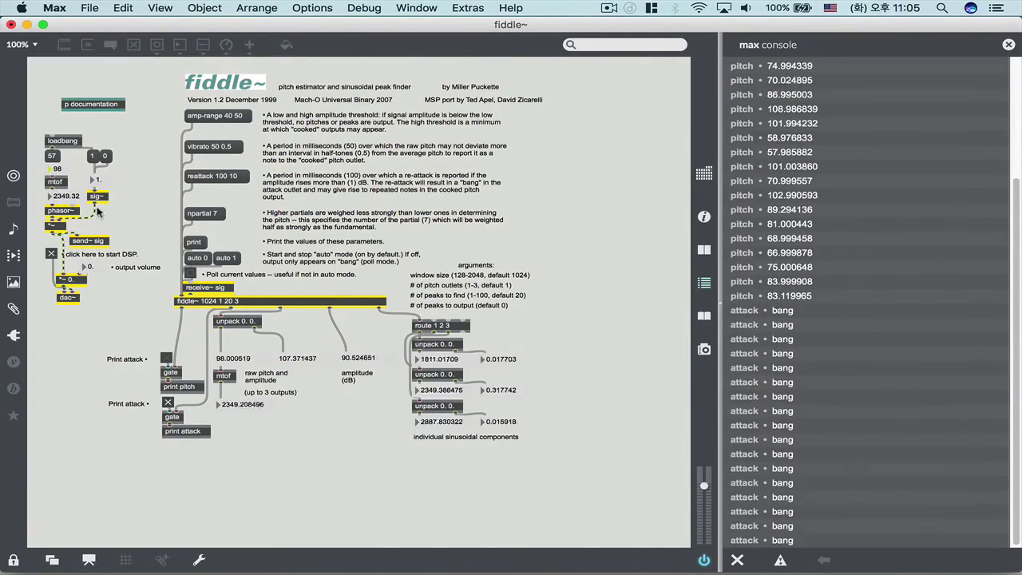
click(168, 401)
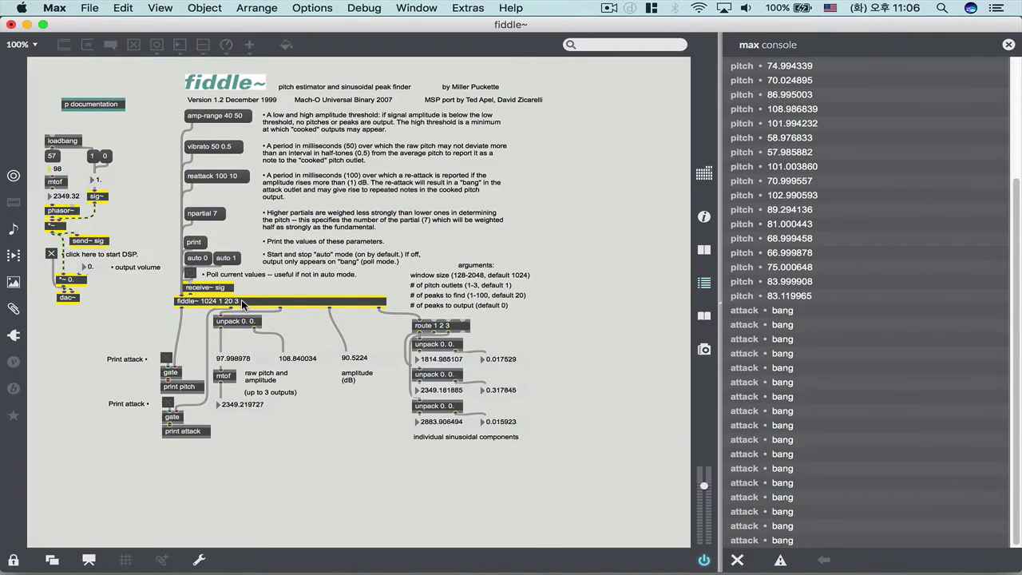
Unlock the help patcher and set the last fiddle~ argument, the number of peaks to output, to 4.
key(super+e)
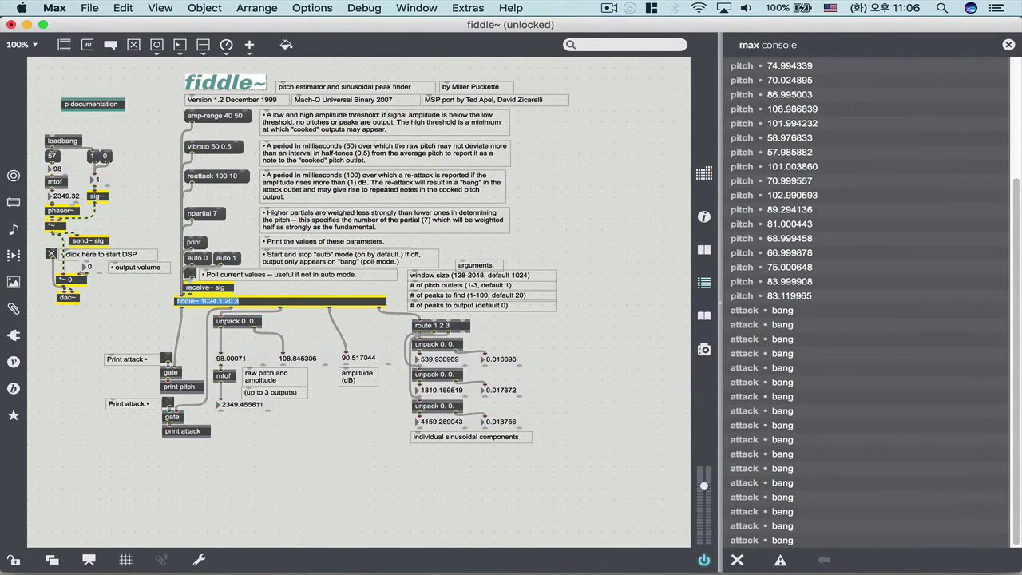
key(BackSpace)
text(4)
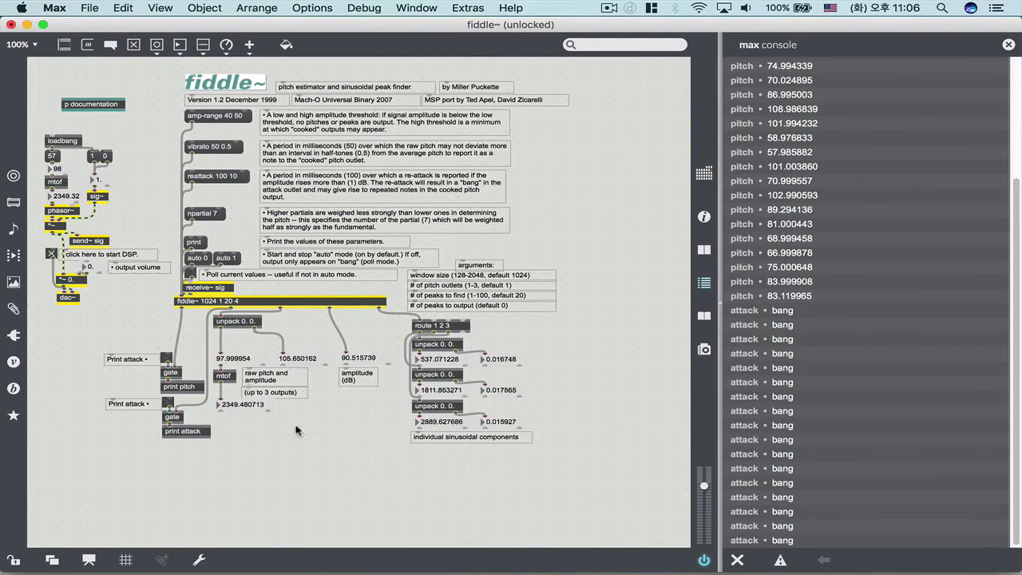
click(300, 432)
key(super+e)
key(super+e)
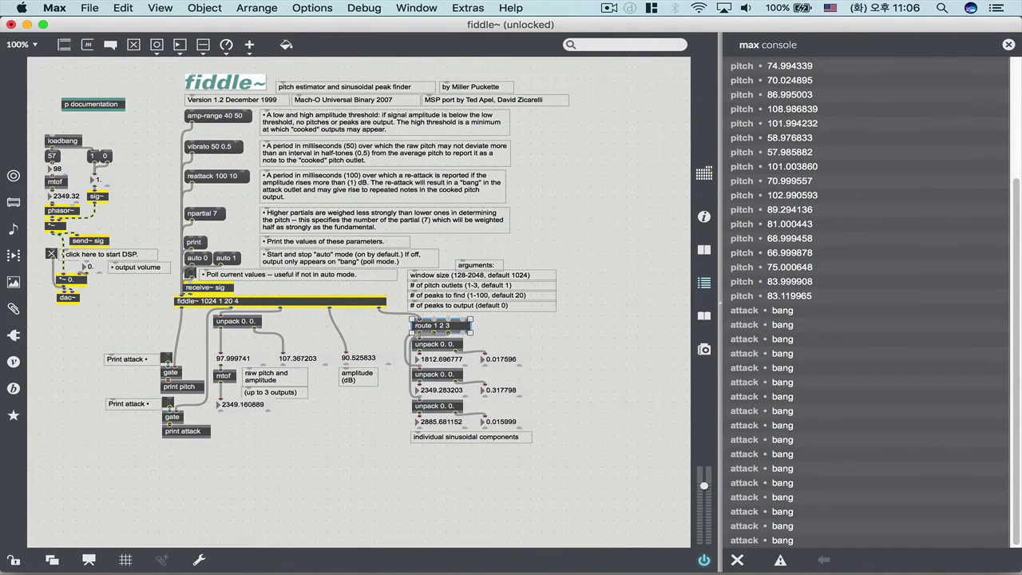
Extend the route object to "route 1 2 3 4" and connect a duplicated unpack with its two number boxes for the fourth peak.
double_click(447, 325)
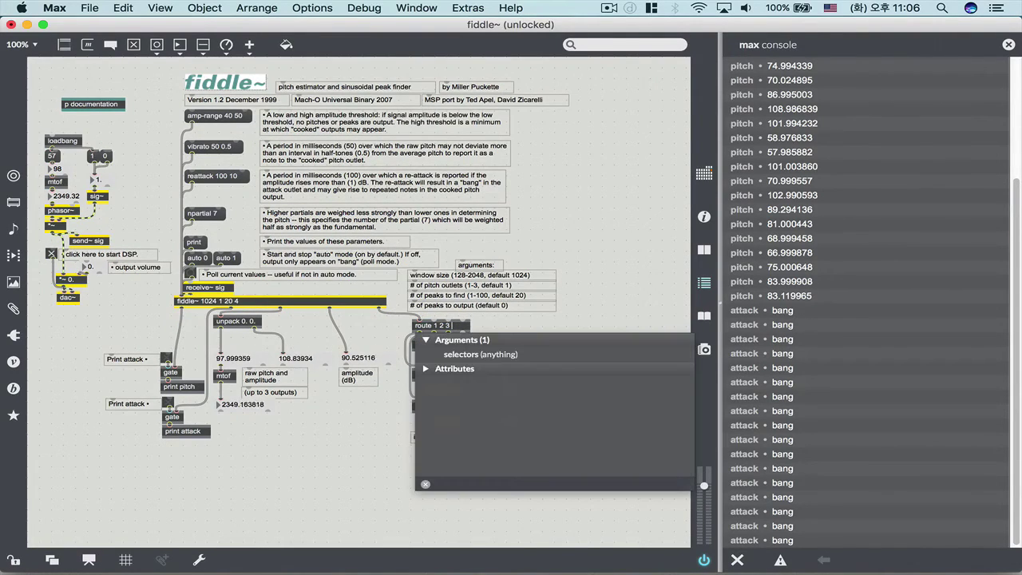
click(565, 311)
drag(557, 411, 453, 334)
key(super+d)
key(super+e)
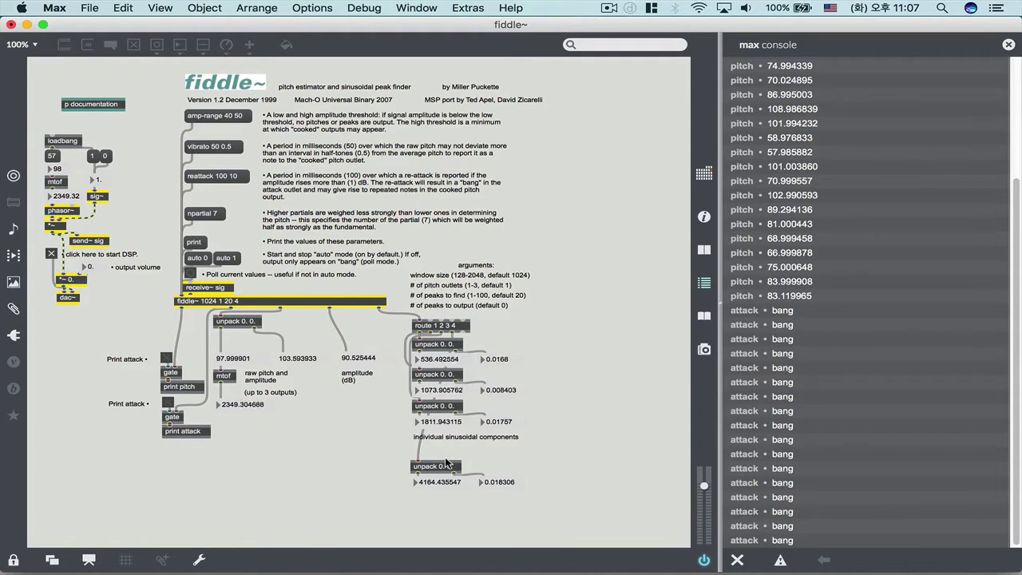
Close the fiddle~ help patcher without saving its changes.
key(ctrl+Right)
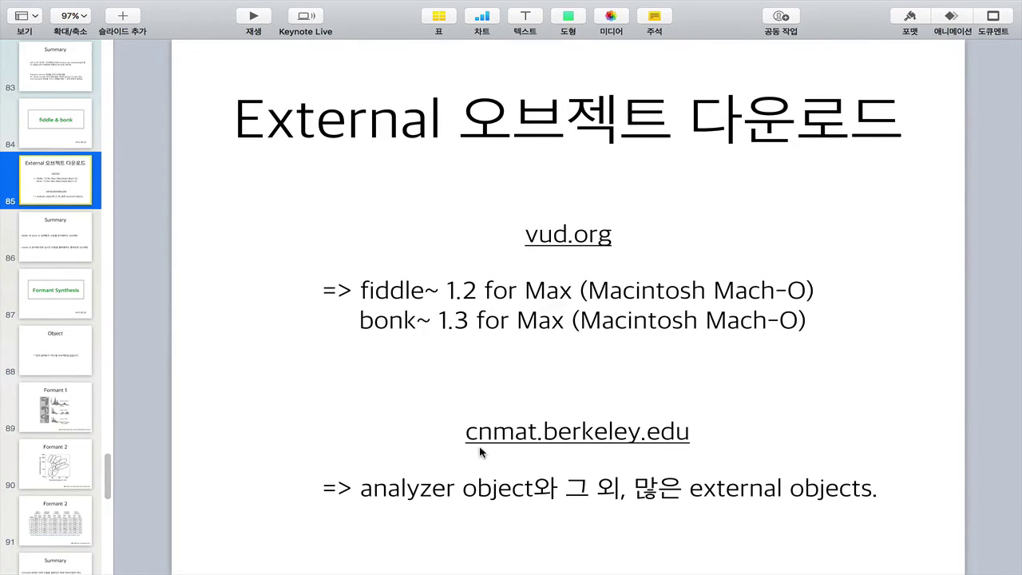
key(ctrl+Left)
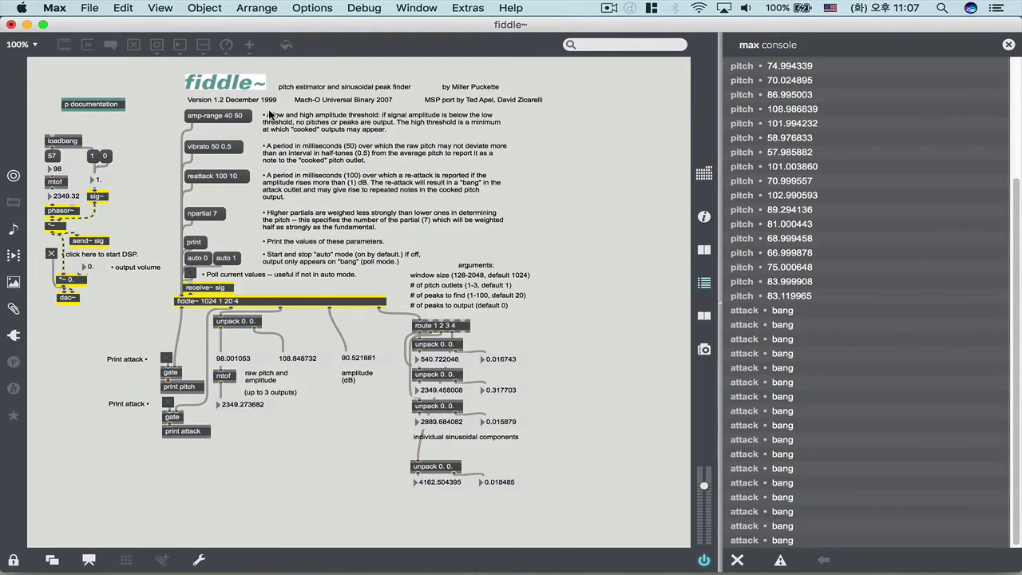
key(super+w)
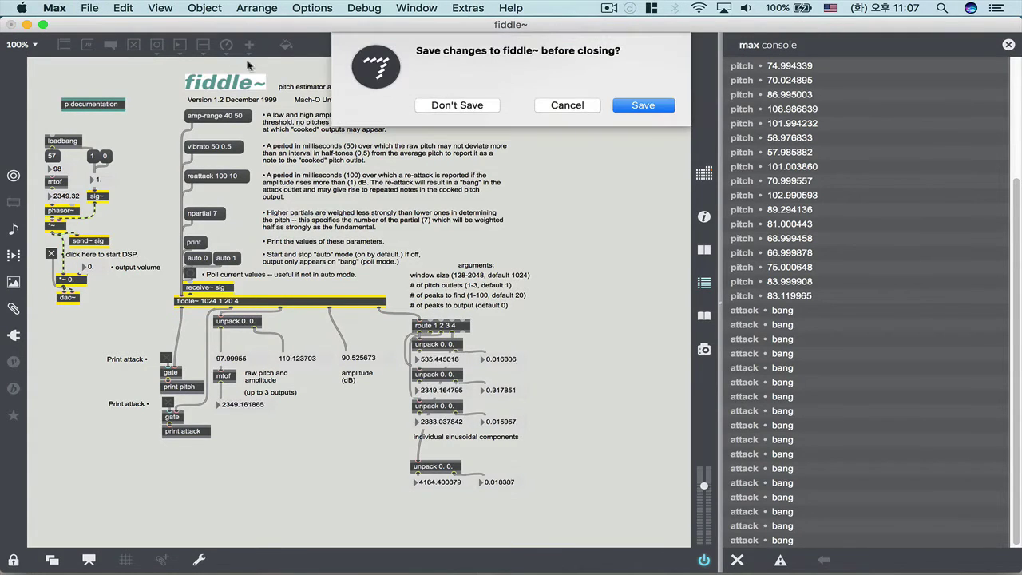
key(super+d)
Open the help patcher of the bonk~ object and try its write message without saving a template file.
click(231, 304)
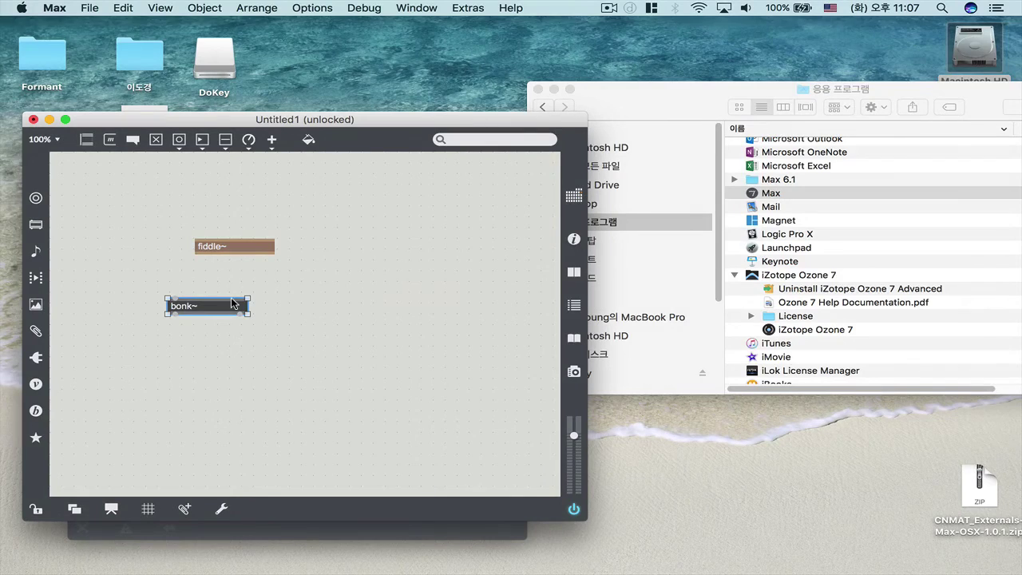
alt+click(230, 304)
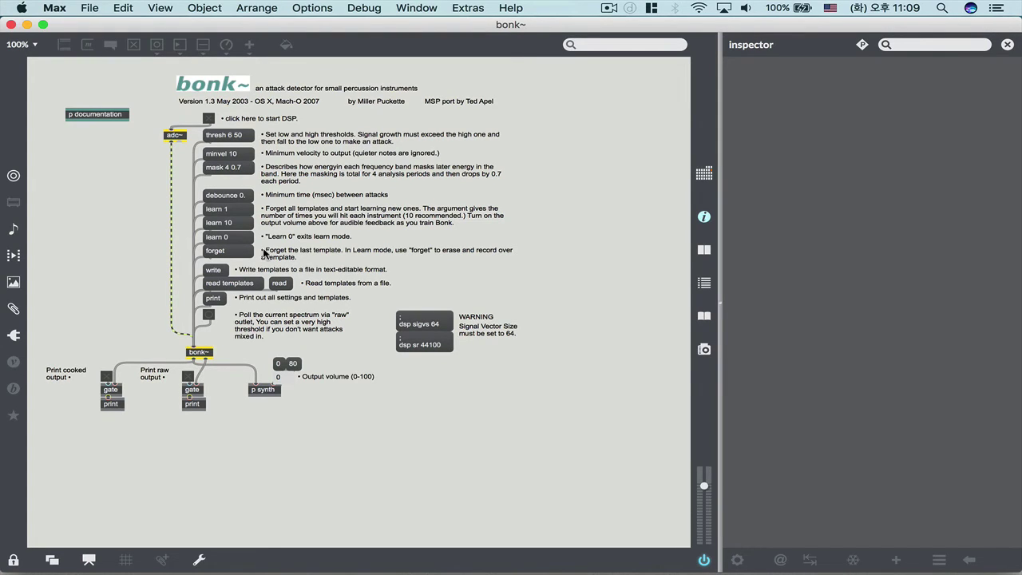
click(222, 271)
key(Escape)
Show the Max console beside the bonk~ help patcher, clear it and print the bonk~ settings and templates.
click(703, 283)
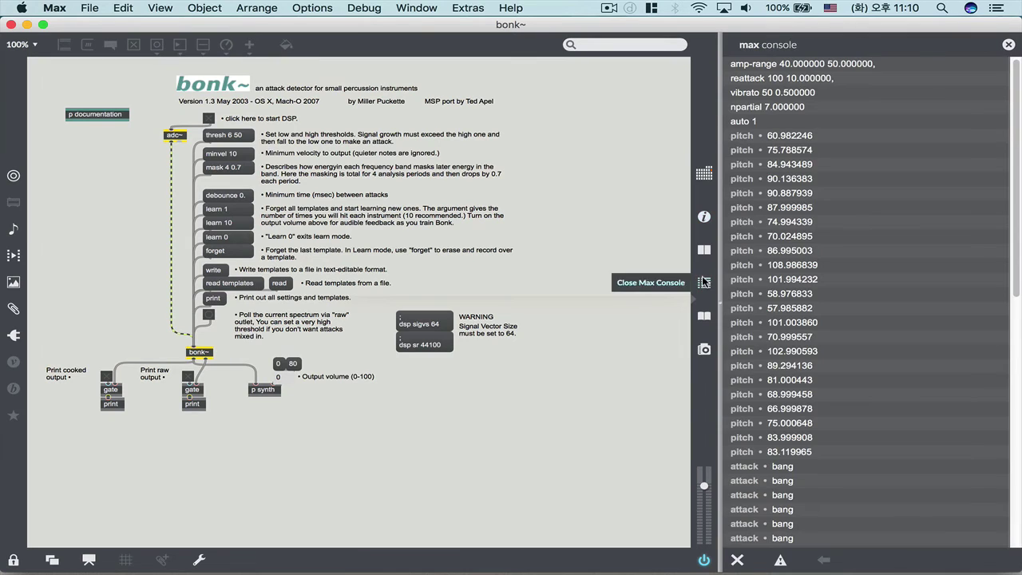
click(737, 560)
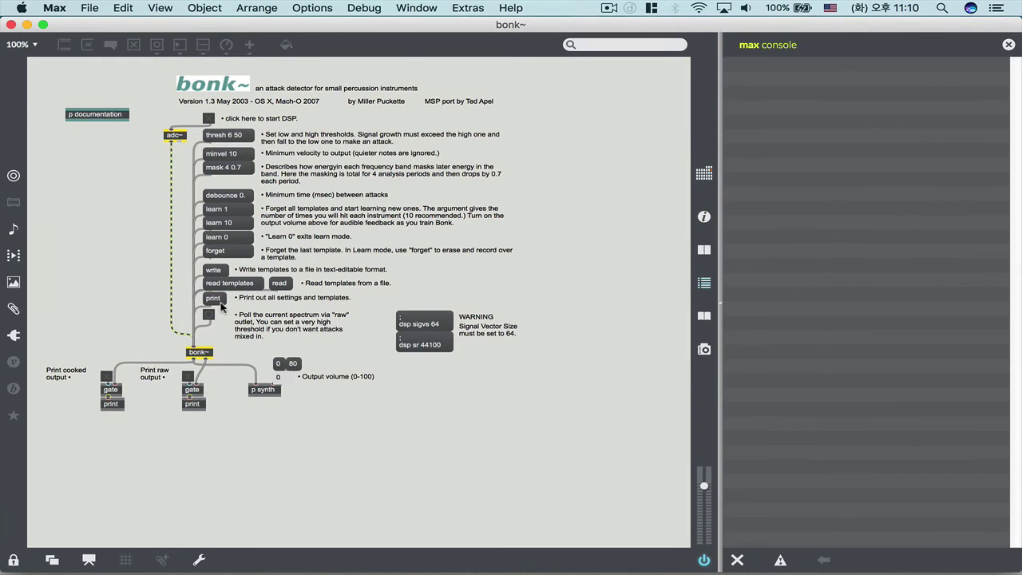
click(213, 298)
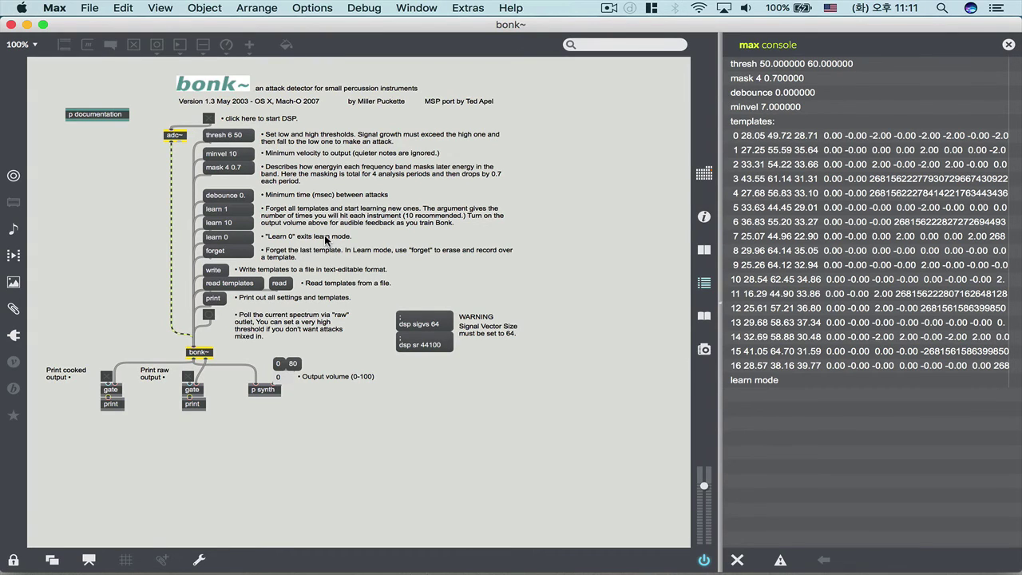
Start DSP in the bonk~ example at output volume 80 and print its cooked and raw output, switching both printouts off at the end.
click(109, 375)
click(209, 119)
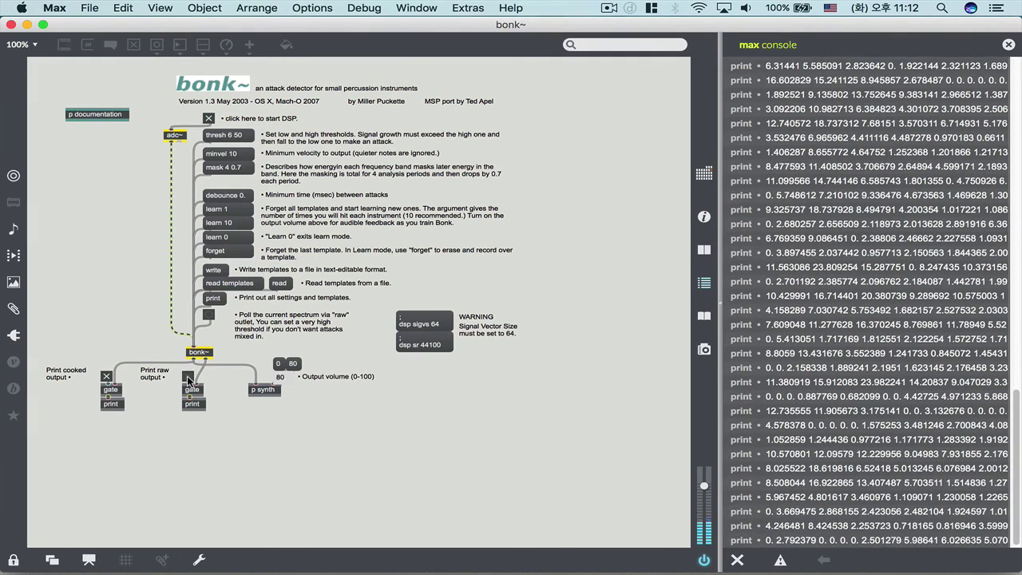
click(188, 378)
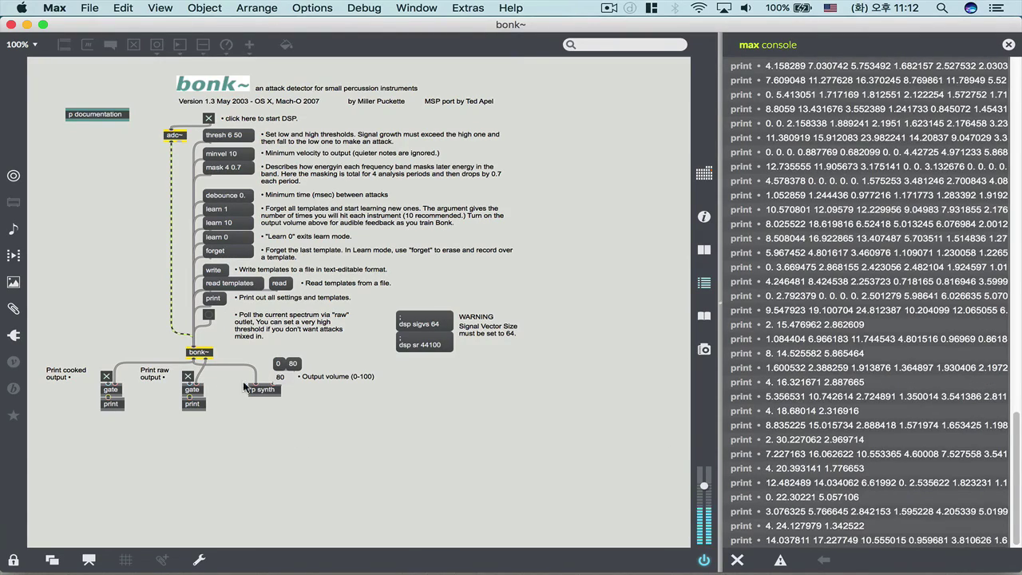
click(188, 376)
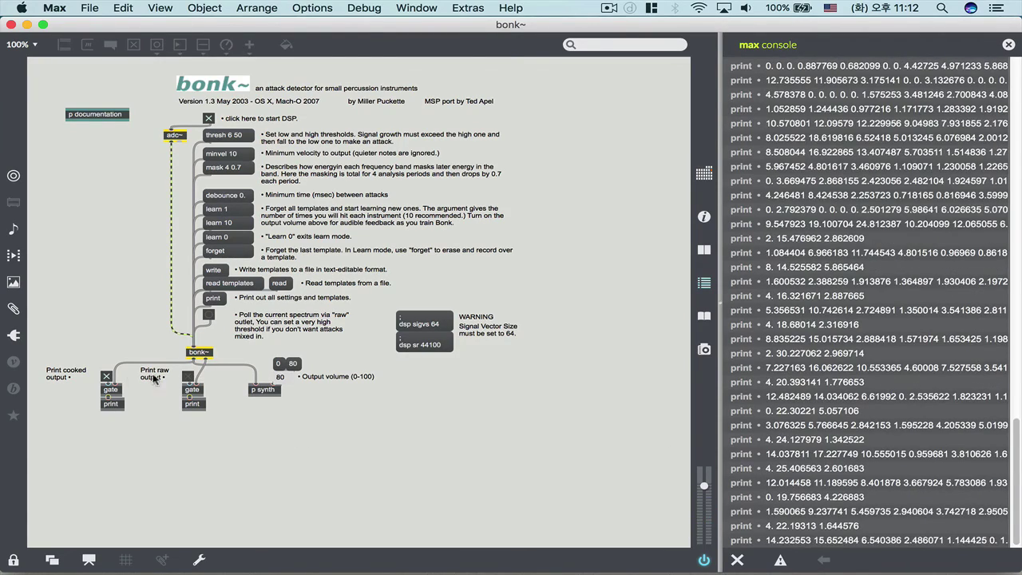
click(107, 377)
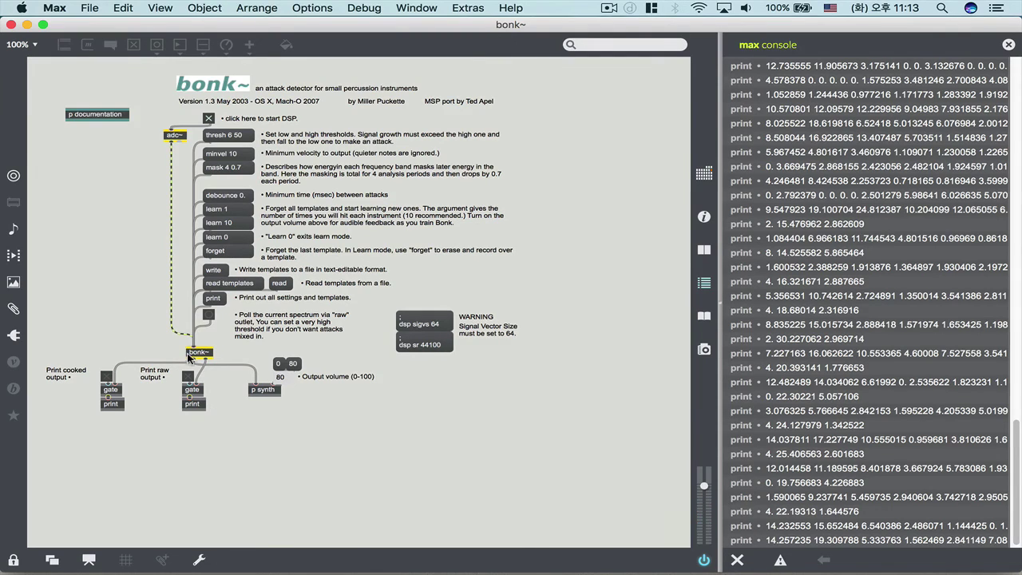
Open the synth subpatcher of the bonk~ help patcher to examine how it turns the cooked output into sound.
double_click(259, 388)
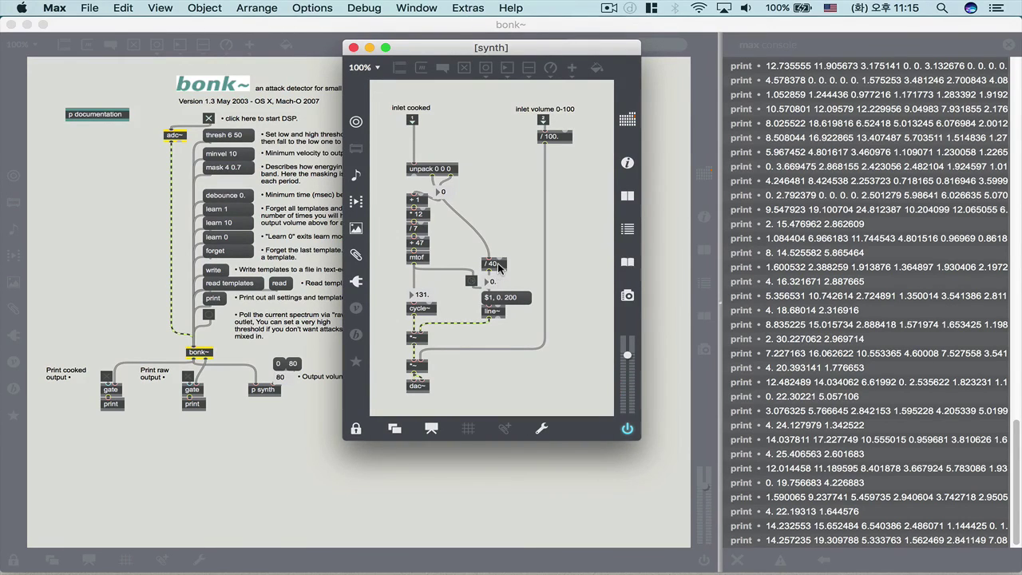
Switch to the Keynote presentation and show the Summary slide about fiddle~ and bonk~.
key(ctrl+Right)
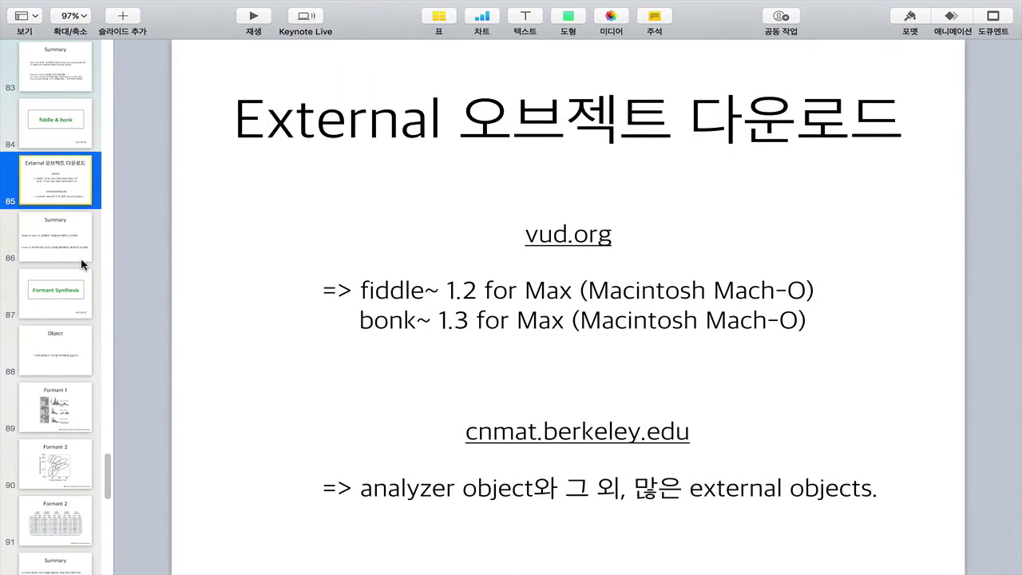
click(55, 246)
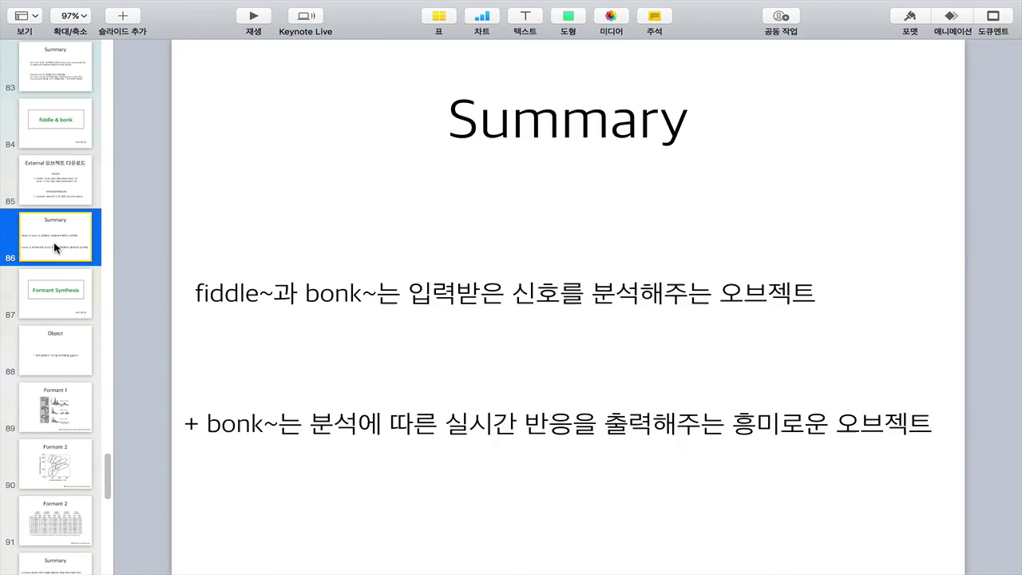